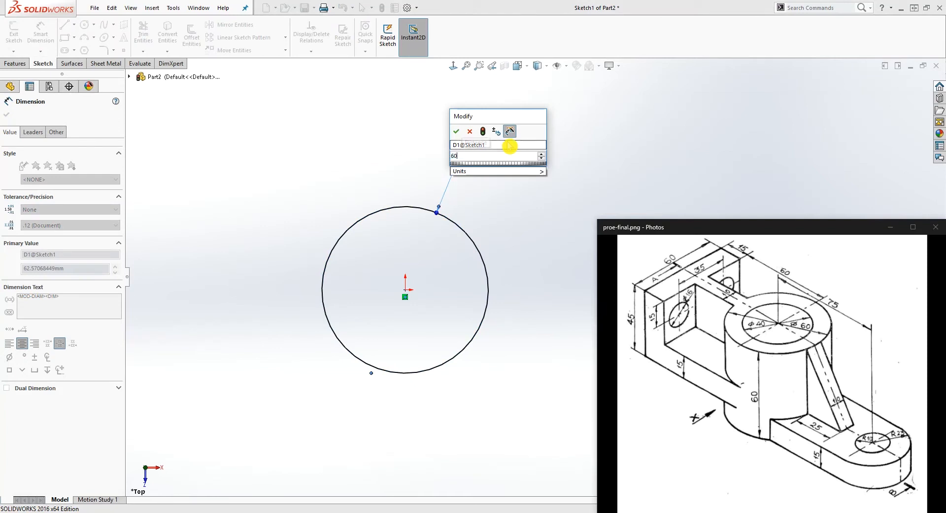
# Step: Set the circle's diameter to 60 mm and extrude it 60 mm in the reversed direction
pyautogui.press('Return')
pyautogui.moveTo(495, 274)
pyautogui.mouseDown(button='middle')
pyautogui.moveTo(448, 345)
pyautogui.moveTo(414, 224)
pyautogui.moveTo(303, 228)
pyautogui.mouseUp(button='middle')
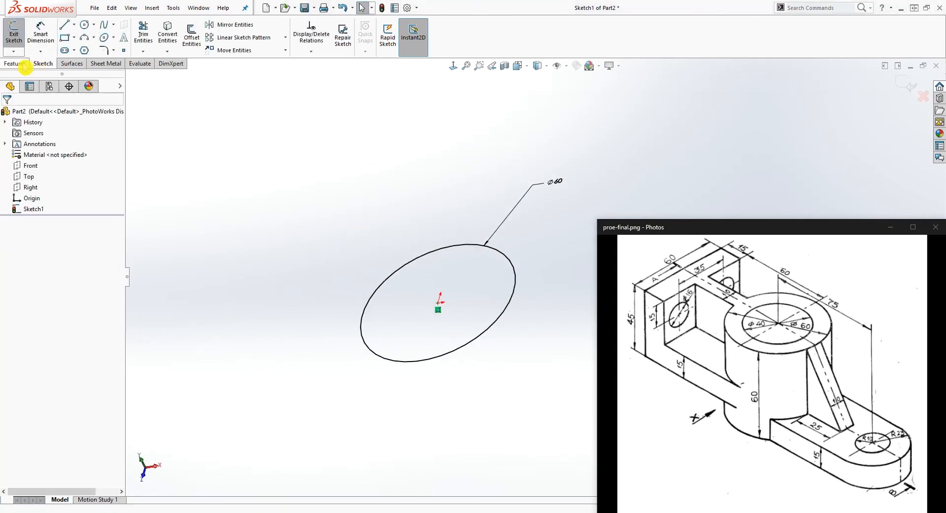
pyautogui.click(20, 64)
pyautogui.click(18, 35)
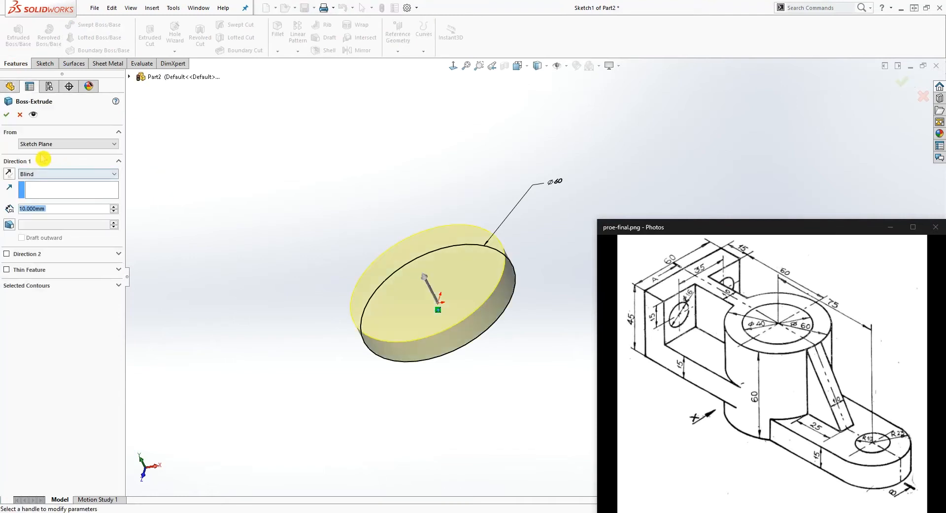
pyautogui.click(9, 174)
pyautogui.doubleClick(54, 207)
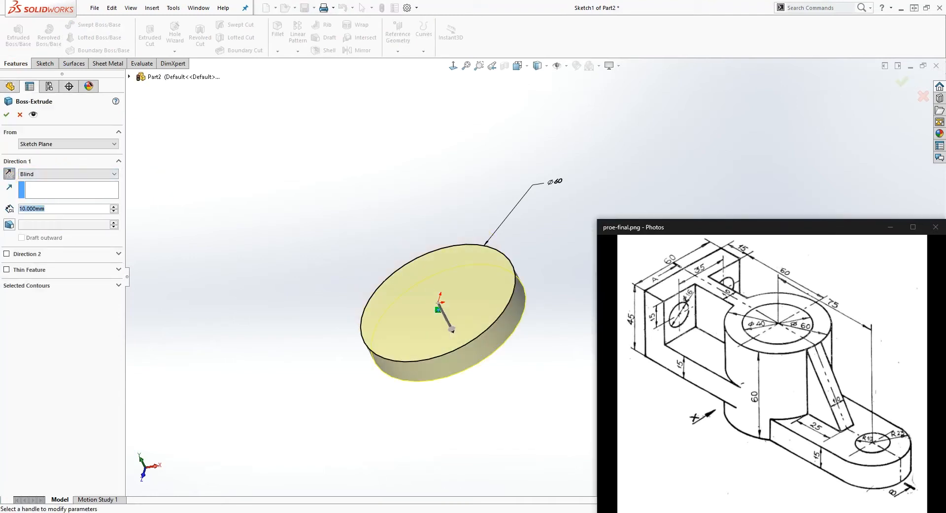
pyautogui.write('60')
pyautogui.press('Return')
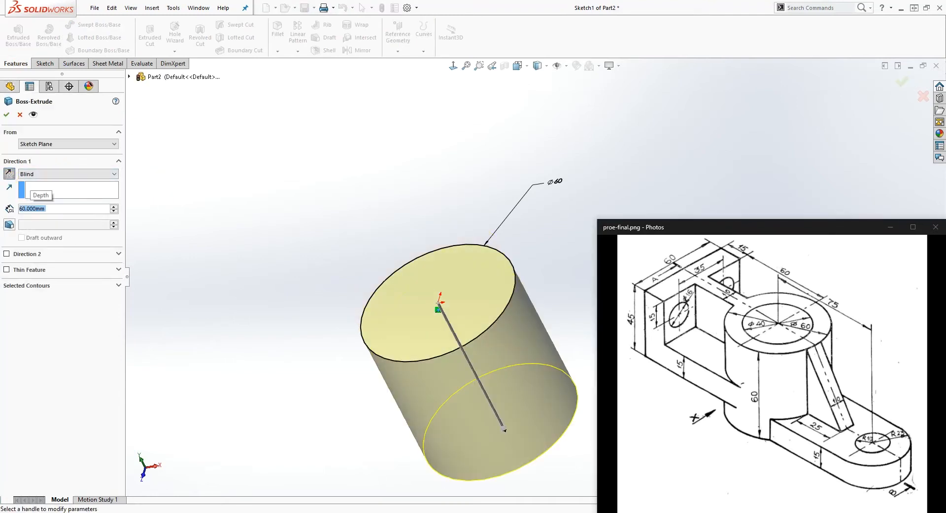
pyautogui.click(7, 114)
# Step: Start a new sketch on the cylinder's upper flat face and view it straight on
pyautogui.scroll(2, 509, 393)
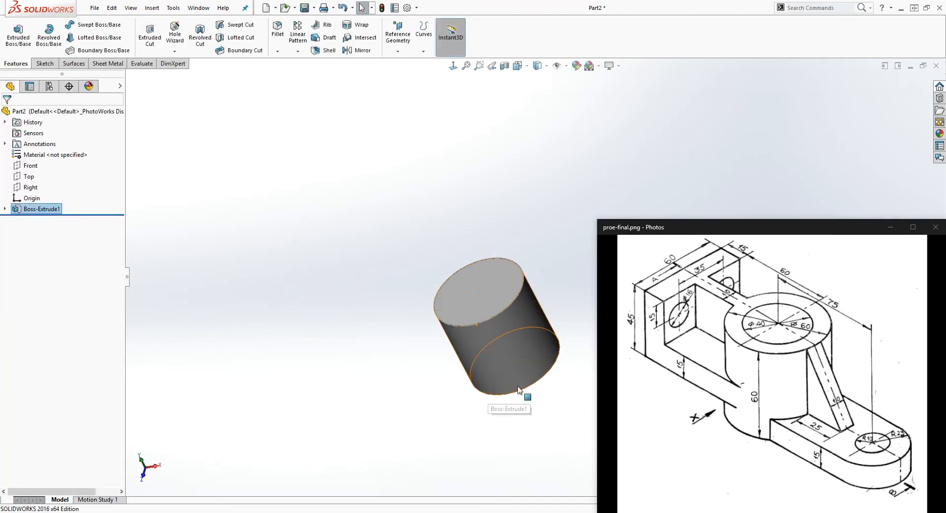
pyautogui.scroll(-3, 539, 341)
pyautogui.moveTo(540, 341); pyautogui.dragTo(571, 349, button='middle')
pyautogui.click(428, 206)
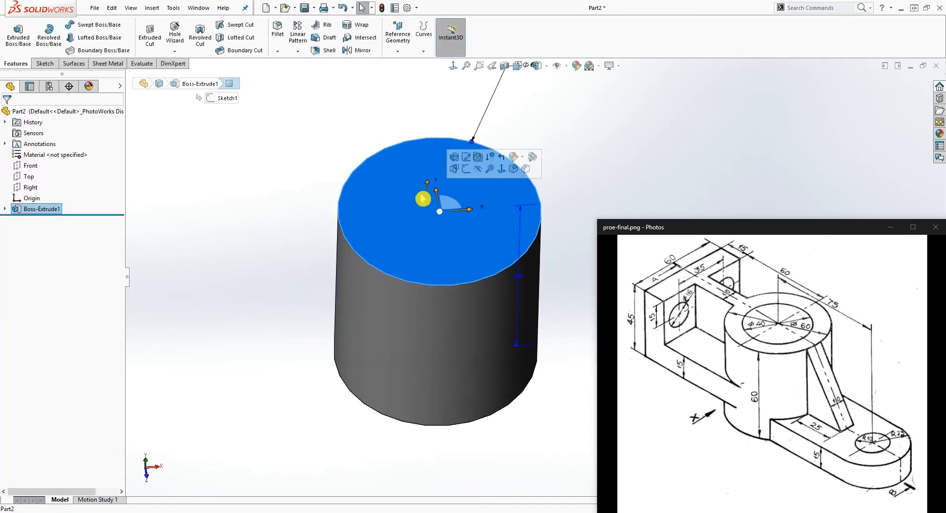
pyautogui.click(560, 120)
pyautogui.click(518, 66)
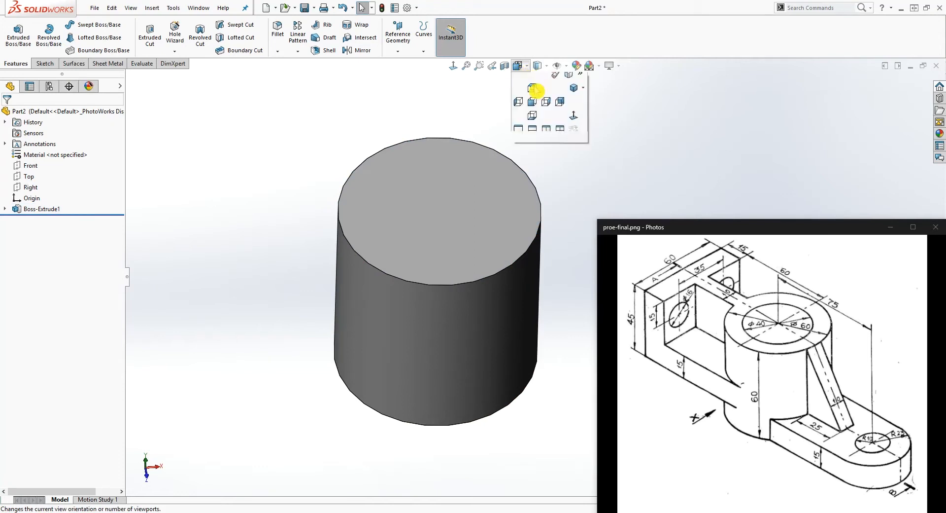
pyautogui.click(575, 93)
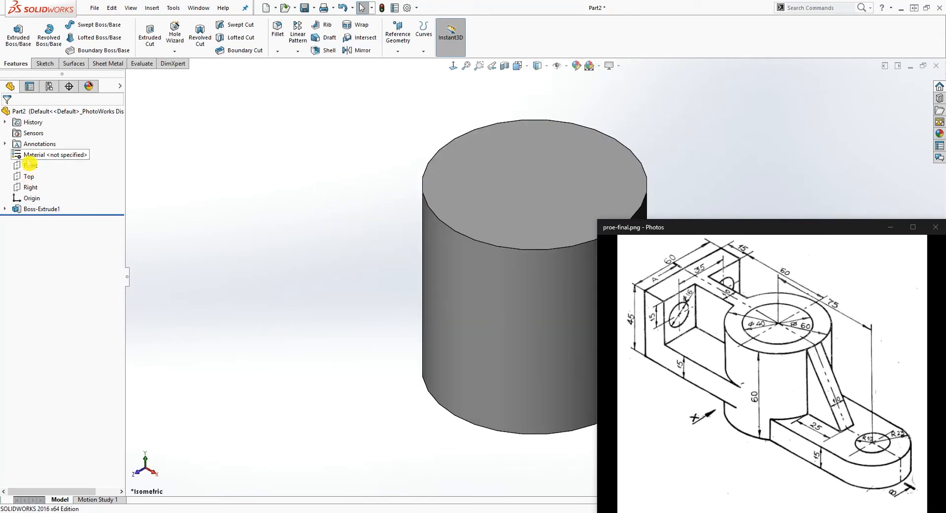
pyautogui.click(514, 168)
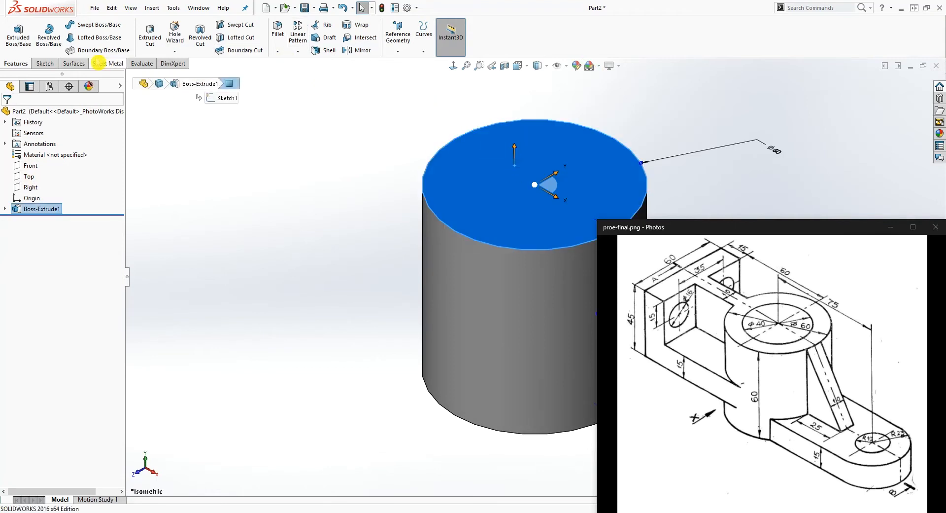
pyautogui.click(44, 63)
pyautogui.click(15, 30)
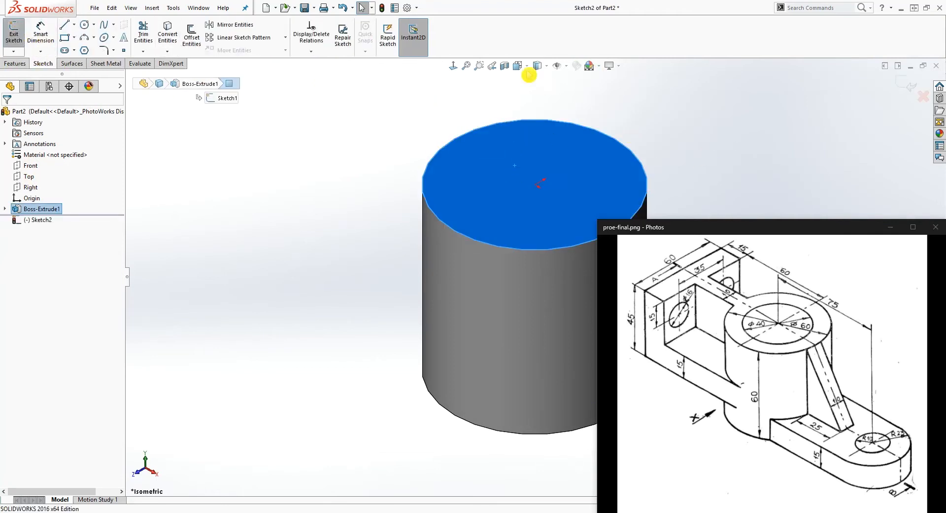
pyautogui.click(453, 66)
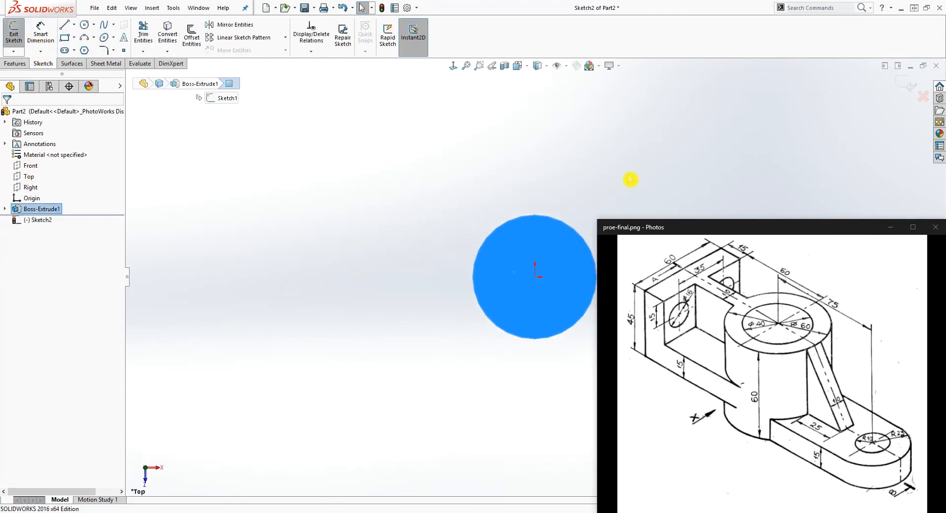
pyautogui.scroll(-2, 630, 179)
pyautogui.scroll(4, 566, 320)
pyautogui.scroll(-5, 566, 321)
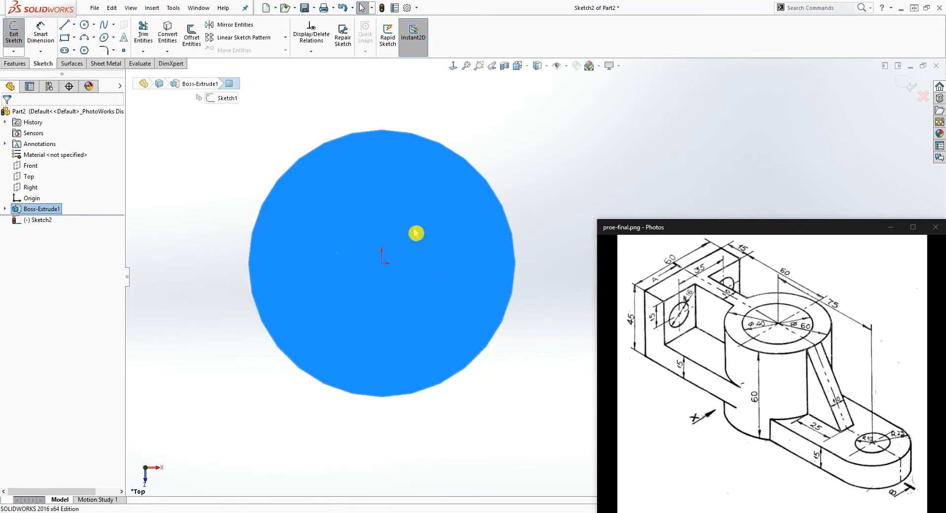
pyautogui.scroll(1, 415, 233)
# Step: Sketch a near-vertical line about 55 mm long to the cylinder's left and a horizontal line about 86 mm long from the origin toward it
pyautogui.click(64, 25)
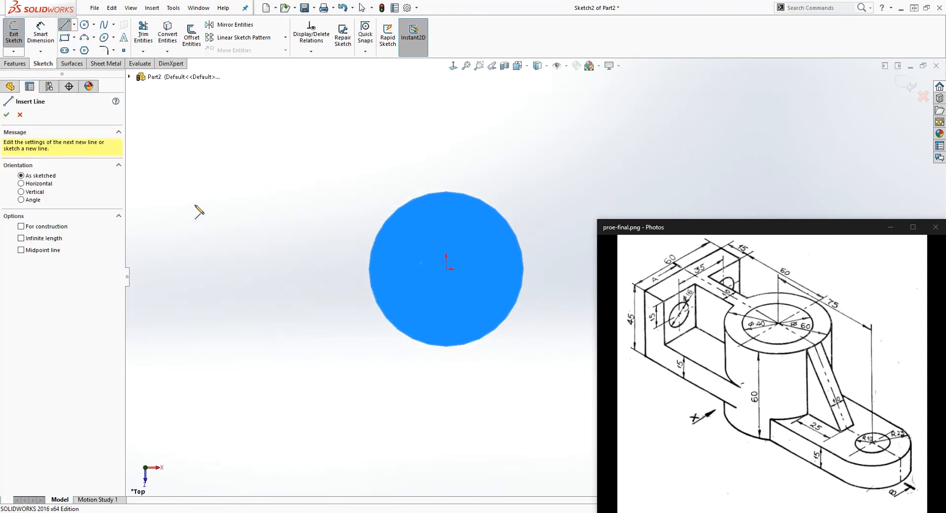
pyautogui.click(198, 189)
pyautogui.click(195, 330)
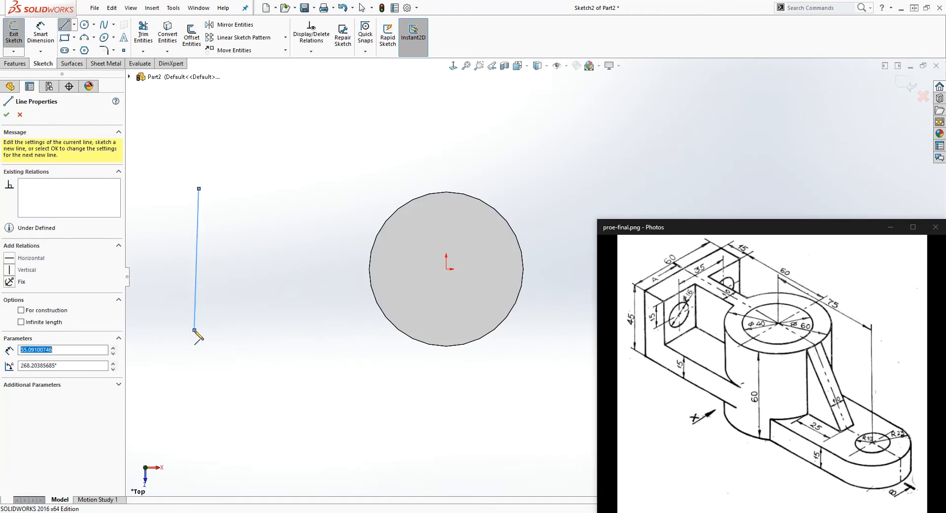
pyautogui.press('Escape')
pyautogui.press('Return')
pyautogui.click(447, 269)
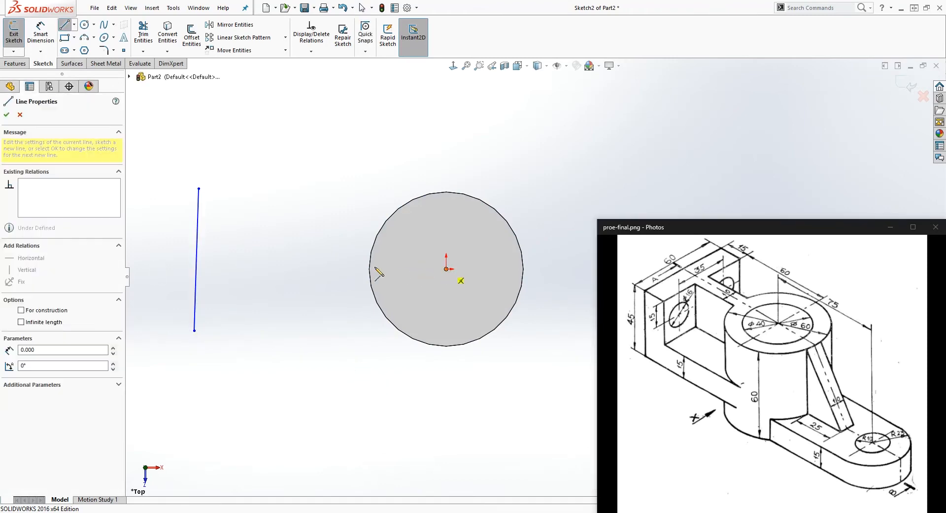
pyautogui.click(224, 268)
pyautogui.press('Escape')
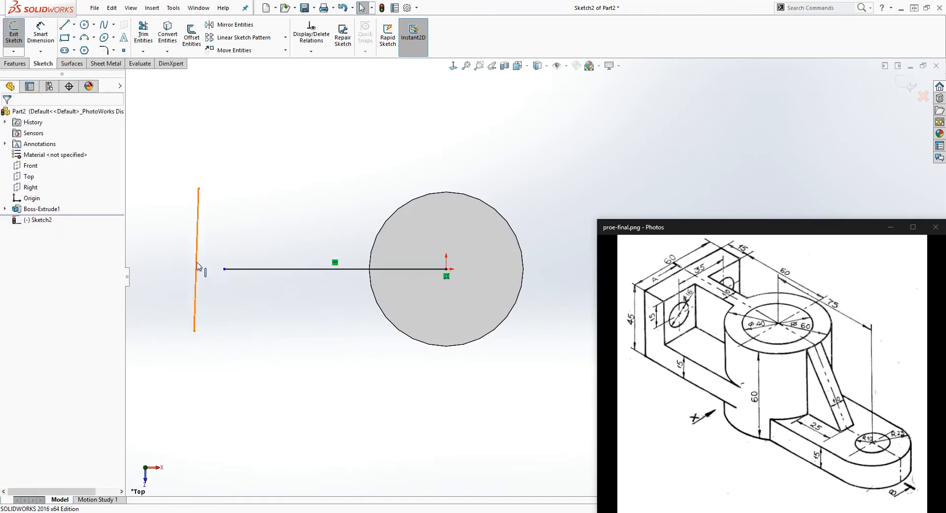
# Step: Make the slanted line vertical and join the horizontal line's free end to its midpoint
pyautogui.click(196, 270)
pyautogui.click(18, 230)
pyautogui.press('Escape')
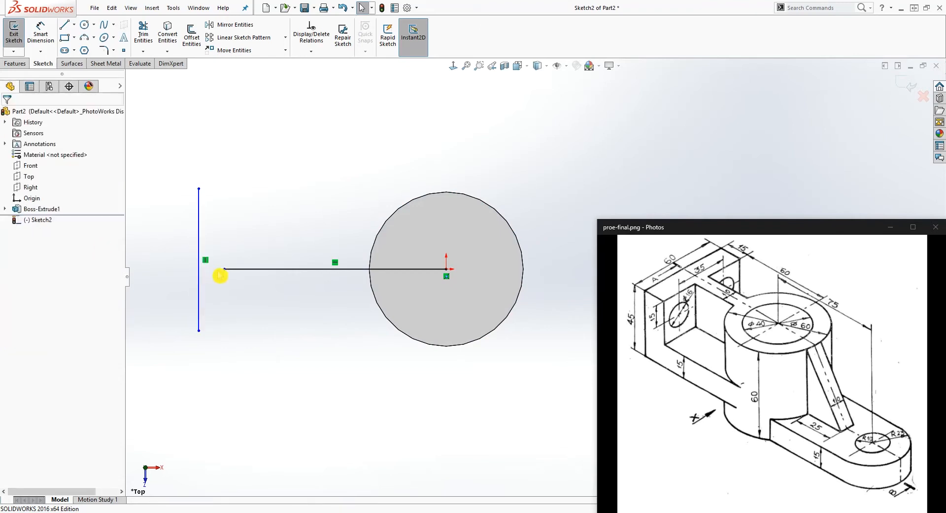
pyautogui.click(225, 269)
pyautogui.keyDown('ctrl'); pyautogui.click(199, 261); pyautogui.keyUp('ctrl')
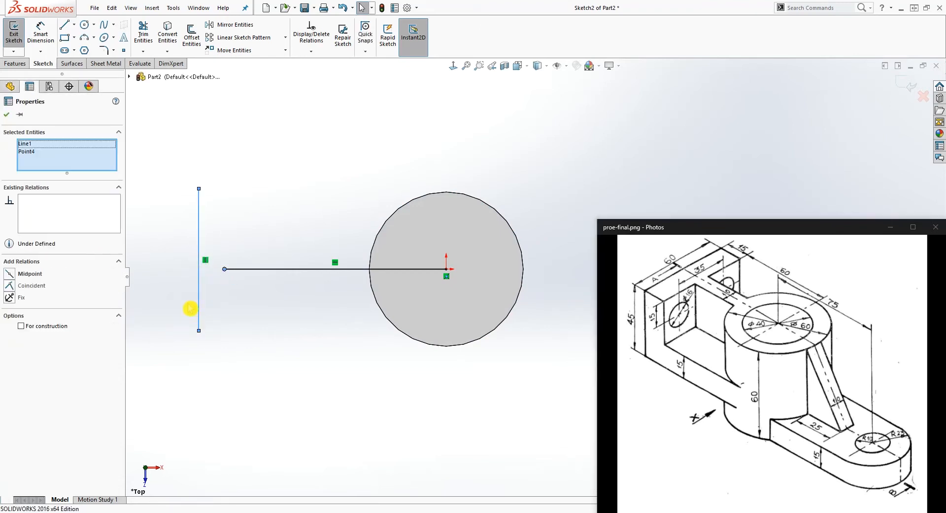
pyautogui.click(11, 274)
pyautogui.press('Escape')
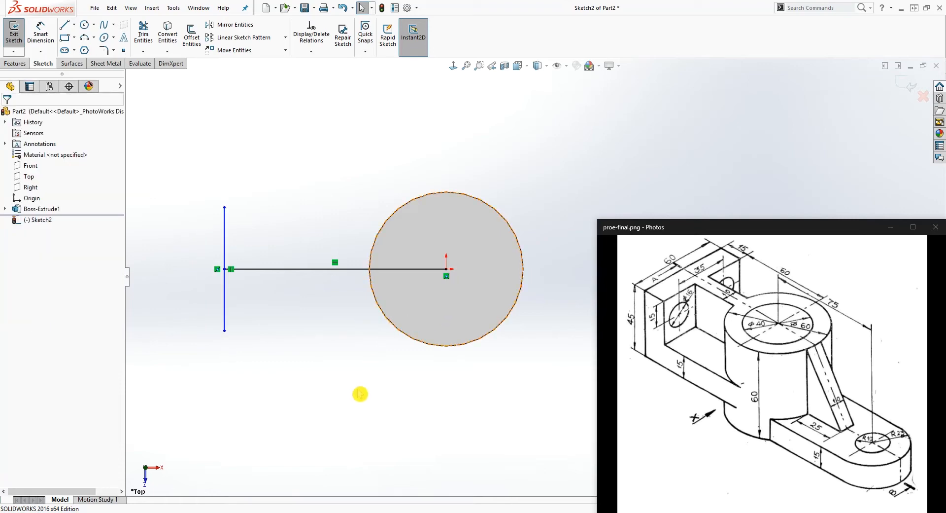
# Step: Dimension the vertical line's length as 60 mm
pyautogui.moveTo(353, 384); pyautogui.dragTo(345, 244, button='right')
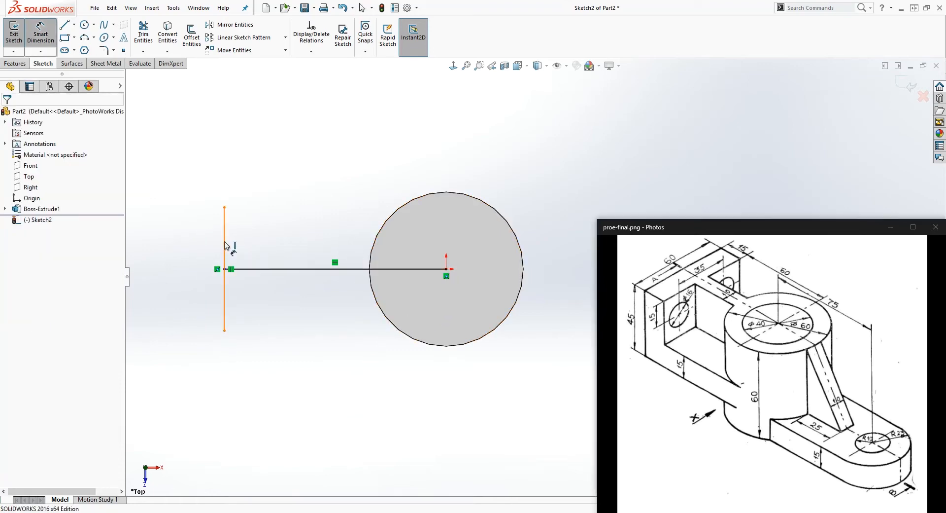
pyautogui.click(225, 245)
pyautogui.click(170, 249)
pyautogui.write('60')
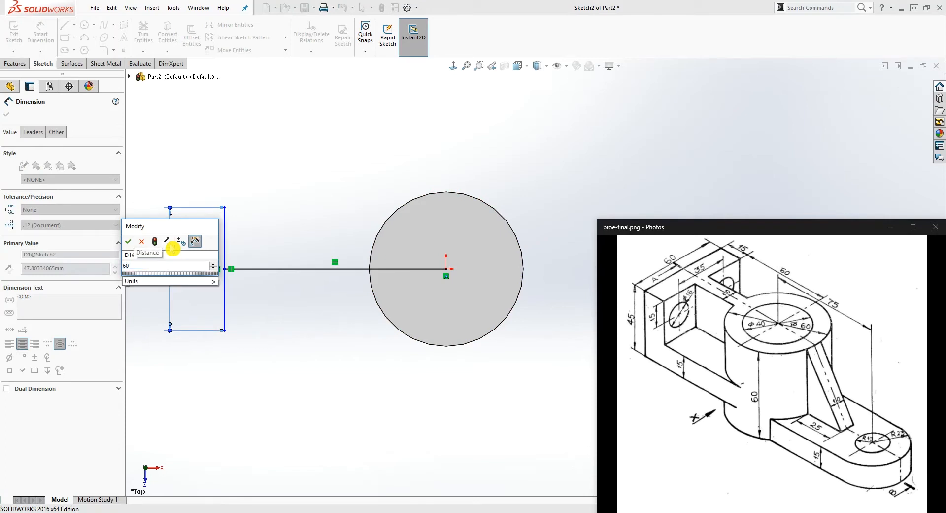
pyautogui.press('Return')
pyautogui.press('Escape')
pyautogui.press('l')
pyautogui.press('Escape')
# Step: Convert the horizontal line to construction geometry and offset it bi-directionally by 5 mm with dimensions added
pyautogui.click(305, 269)
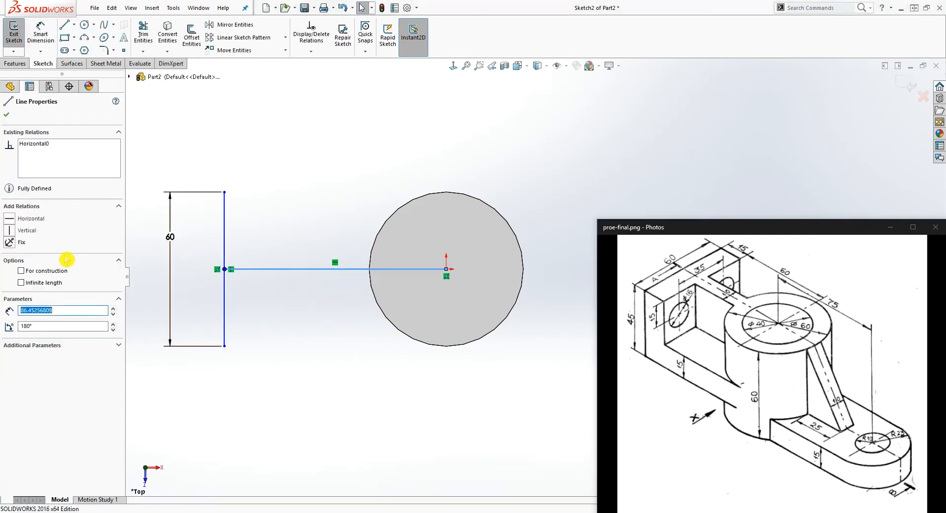
pyautogui.click(20, 271)
pyautogui.click(184, 289)
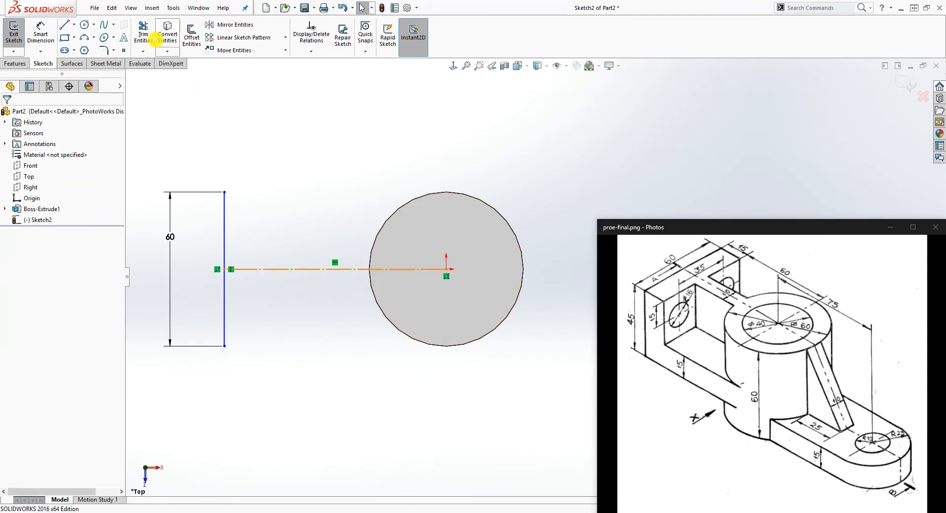
pyautogui.click(193, 35)
pyautogui.click(347, 278)
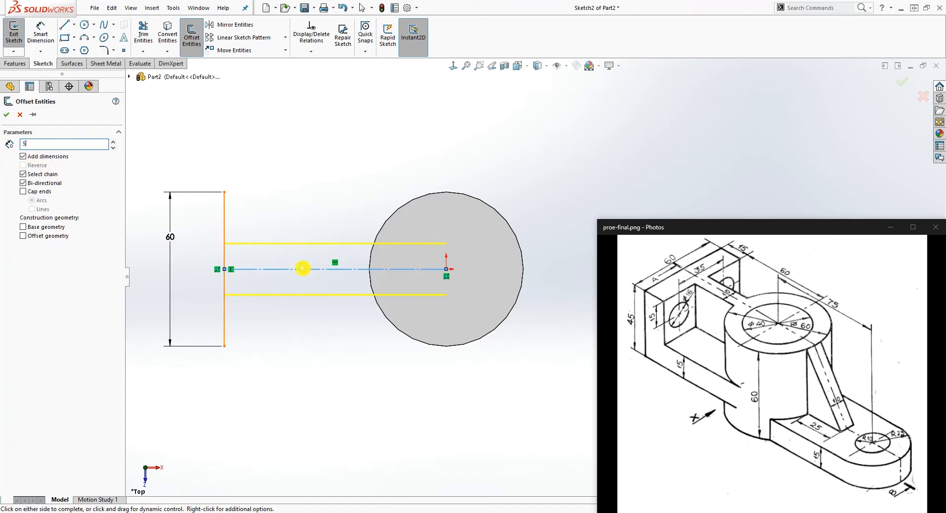
pyautogui.press('Return')
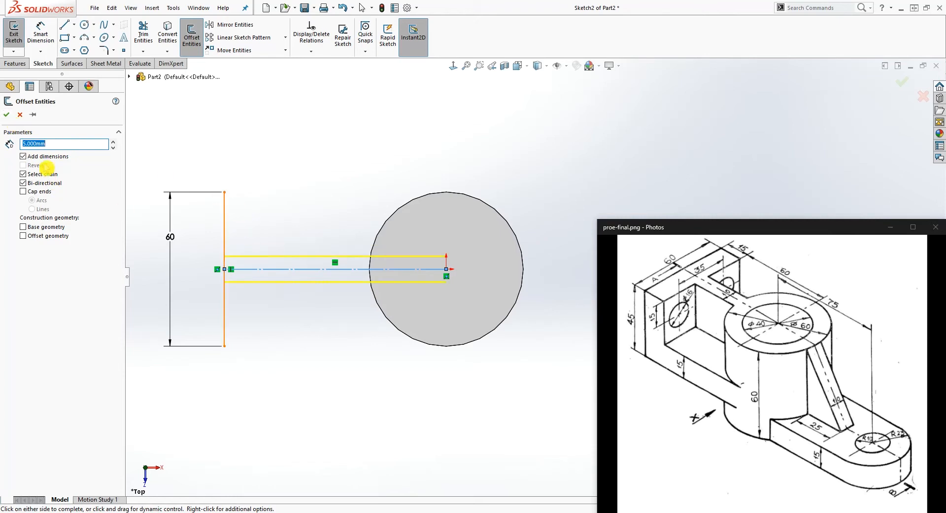
pyautogui.click(7, 114)
# Step: Close the two offset lines with a 10 mm vertical line through the cylinder's centre
pyautogui.scroll(-5, 295, 269)
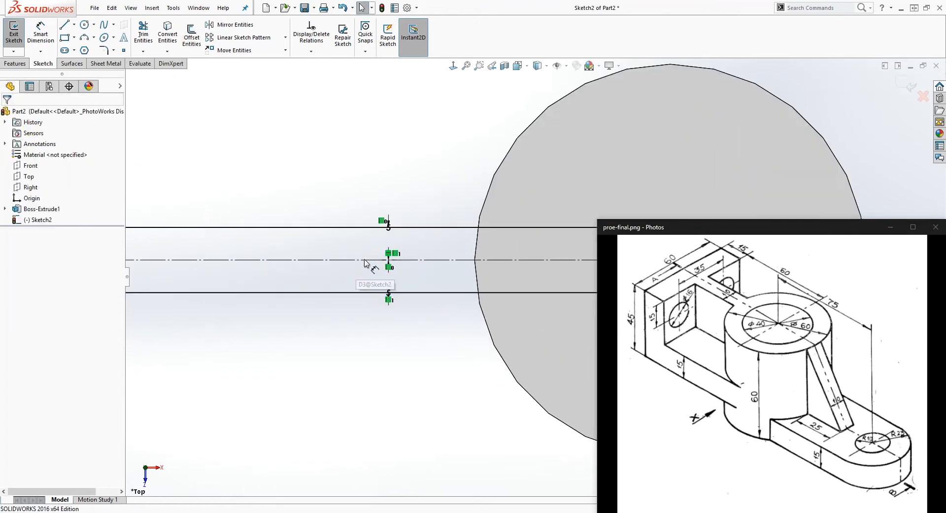
pyautogui.scroll(5, 435, 266)
pyautogui.scroll(-5, 547, 291)
pyautogui.click(307, 358)
pyautogui.press('l')
pyautogui.click(508, 237)
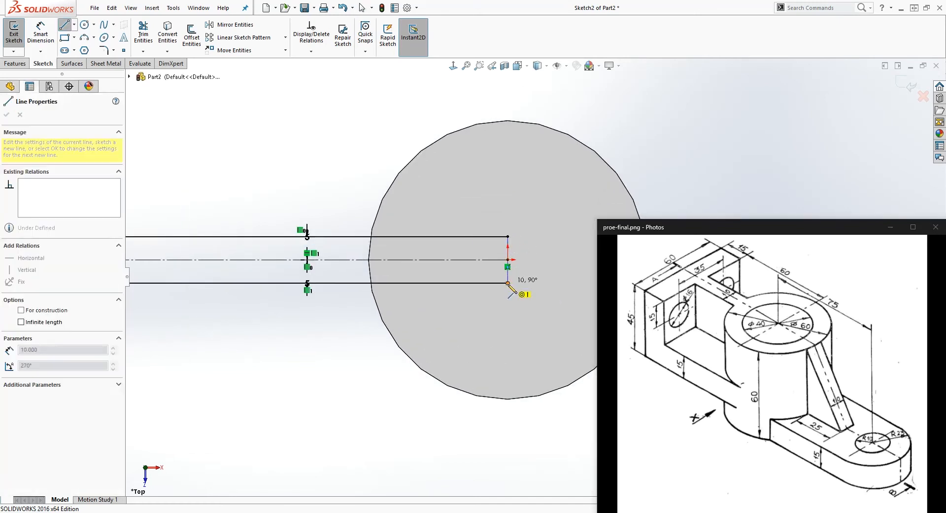
pyautogui.click(509, 284)
pyautogui.scroll(3, 424, 377)
pyautogui.scroll(2, 423, 376)
pyautogui.press('Escape')
# Step: Sketch three lines from the 60 mm line's ends to form a rectangle about 22 mm wide on its cylinder side
pyautogui.click(442, 348)
pyautogui.press('l')
pyautogui.click(363, 214)
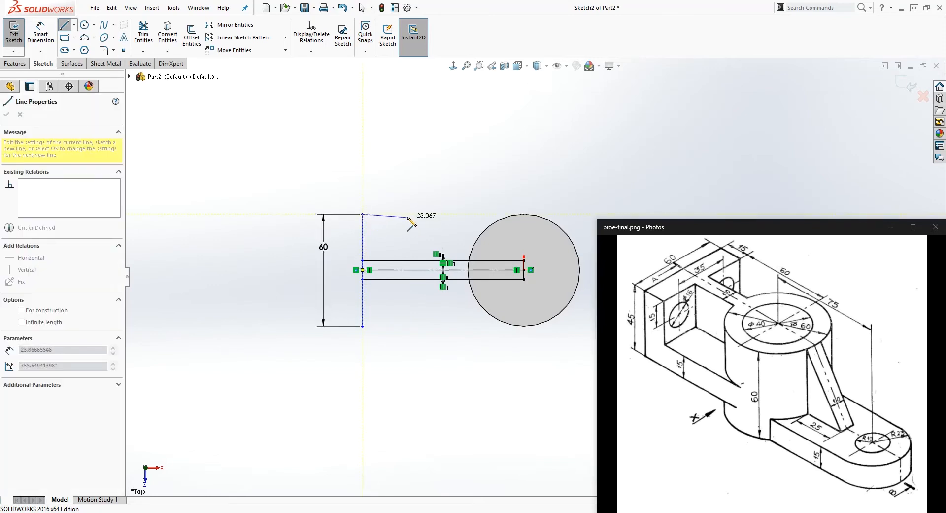
pyautogui.click(405, 214)
pyautogui.click(405, 325)
pyautogui.click(363, 326)
pyautogui.scroll(3, 473, 305)
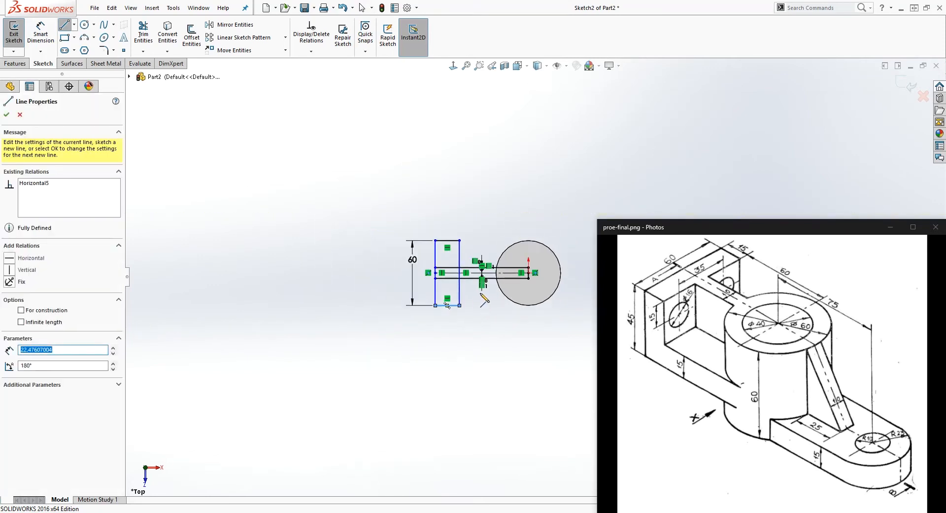
pyautogui.scroll(-6, 469, 290)
pyautogui.press('Escape')
# Step: Dimension the rectangle's width as 15 mm
pyautogui.moveTo(438, 401); pyautogui.dragTo(434, 355, button='right')
pyautogui.click(414, 138)
pyautogui.click(388, 87)
pyautogui.write('1')
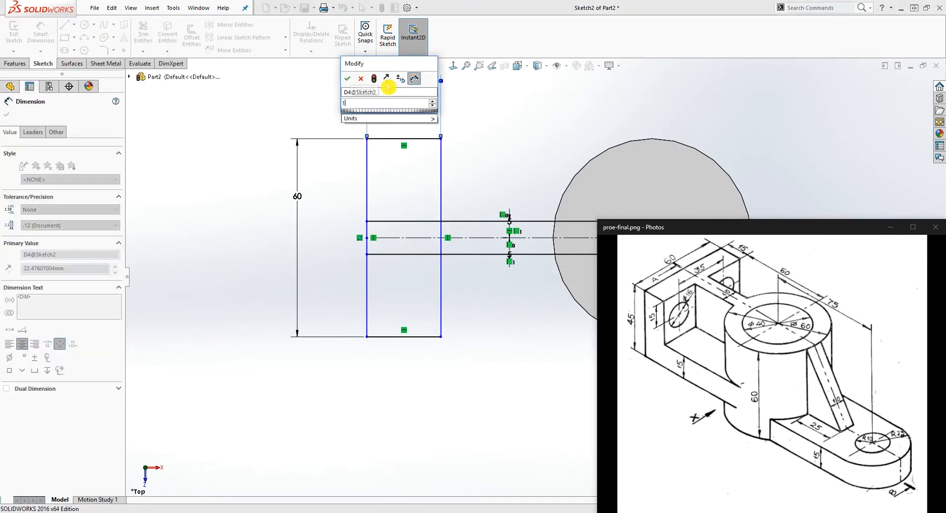
pyautogui.write('5')
pyautogui.press('Return')
pyautogui.scroll(3, 501, 269)
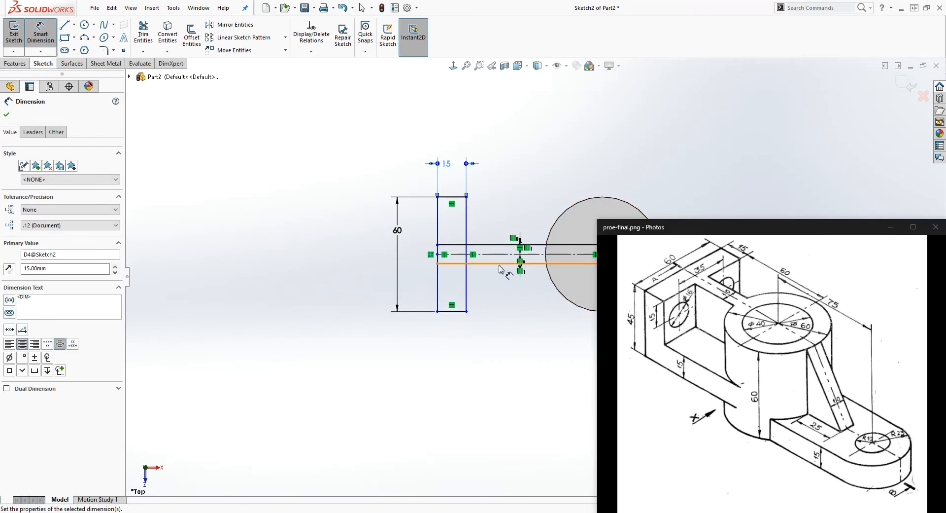
pyautogui.scroll(2, 520, 272)
pyautogui.press('Escape')
# Step: Dimension the horizontal distance from the rectangle's cylinder-side edge to the cylinder's centre as 60 mm
pyautogui.scroll(4, 536, 282)
pyautogui.scroll(-4, 586, 268)
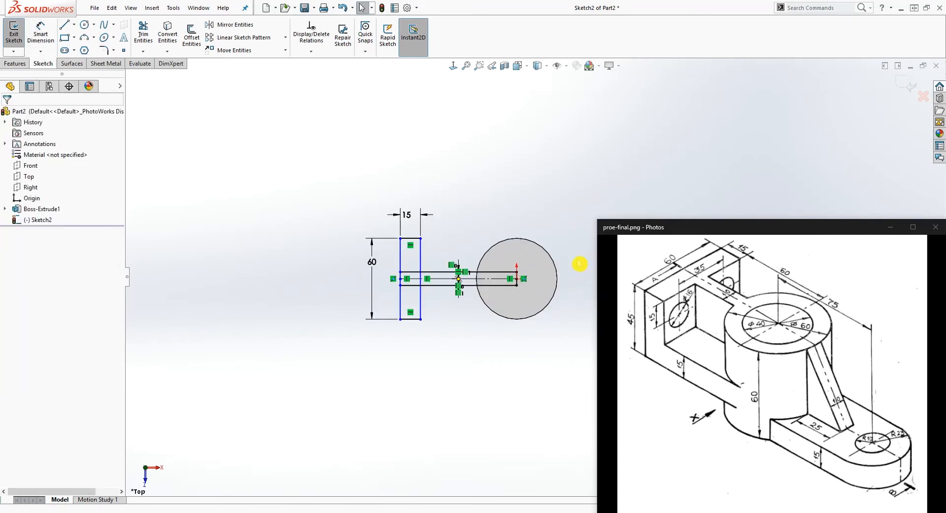
pyautogui.scroll(-3, 582, 261)
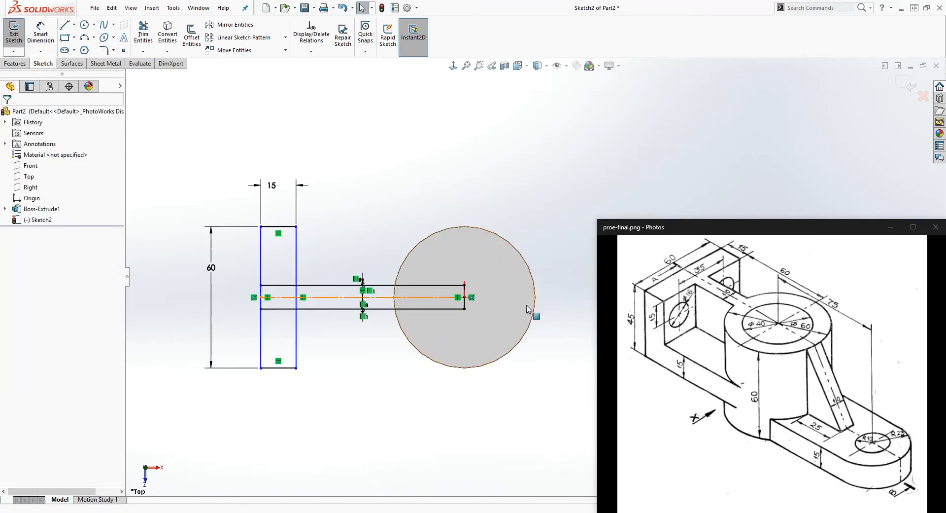
pyautogui.moveTo(314, 454); pyautogui.dragTo(338, 349, button='right')
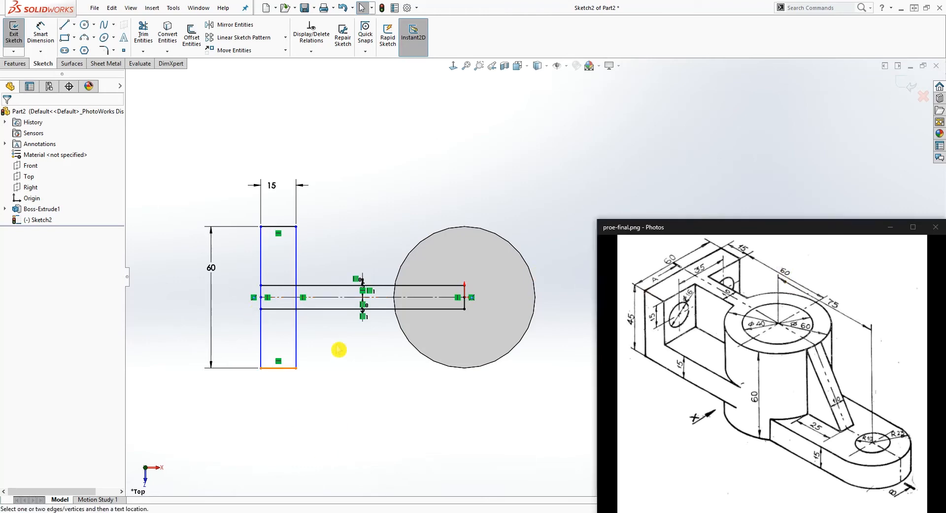
pyautogui.click(297, 227)
pyautogui.click(464, 285)
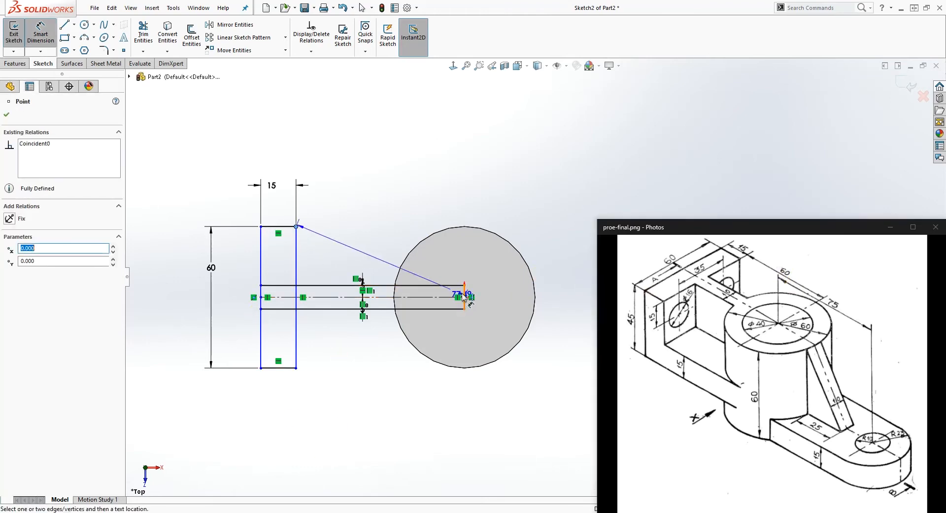
pyautogui.click(416, 194)
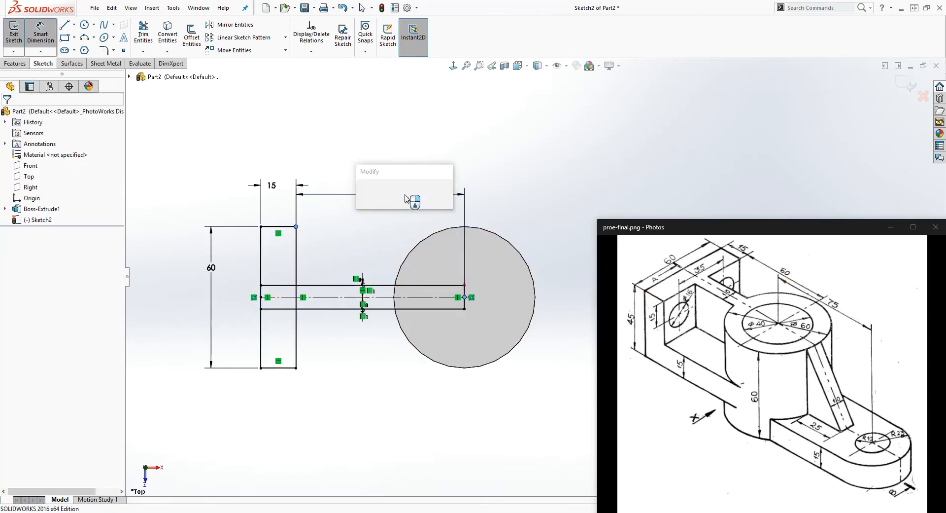
pyautogui.write('60')
pyautogui.press('Return')
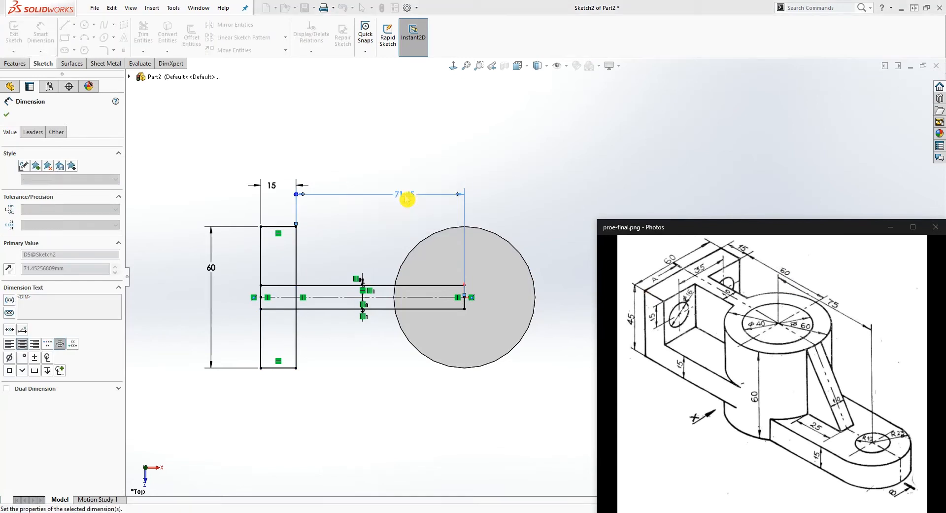
pyautogui.press('Escape')
# Step: Trim the web lines inside the 15 mm rectangle and the rectangle's edge between them to form one T-shaped outline
pyautogui.click(143, 32)
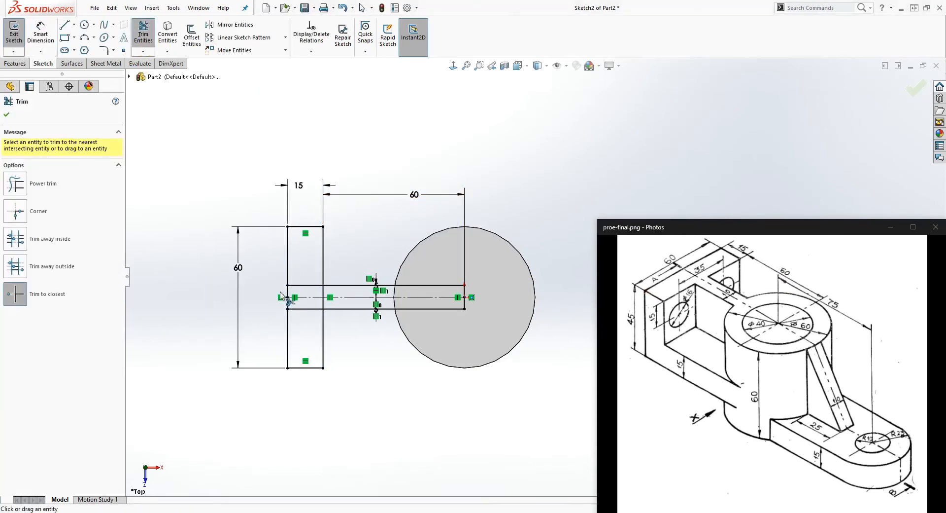
pyautogui.click(312, 285)
pyautogui.click(316, 308)
pyautogui.click(324, 297)
pyautogui.scroll(-4, 325, 305)
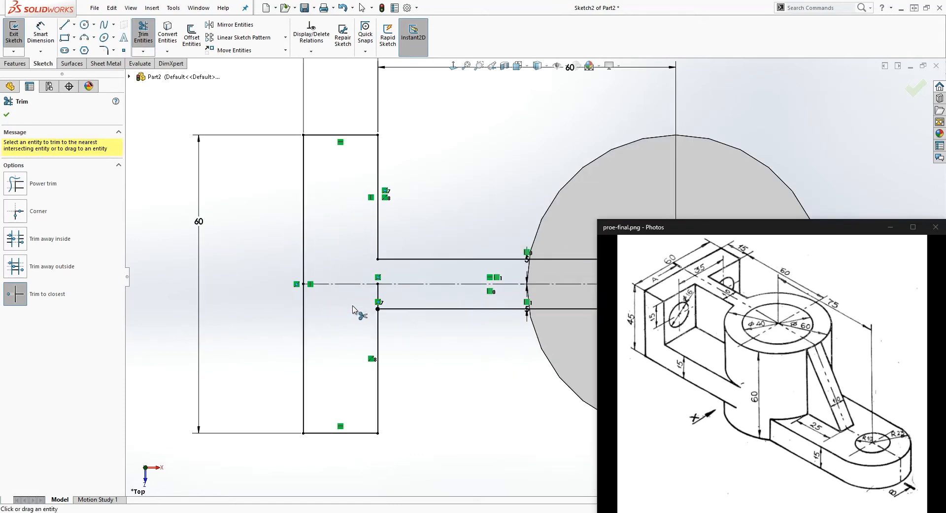
pyautogui.click(378, 294)
pyautogui.scroll(8, 427, 337)
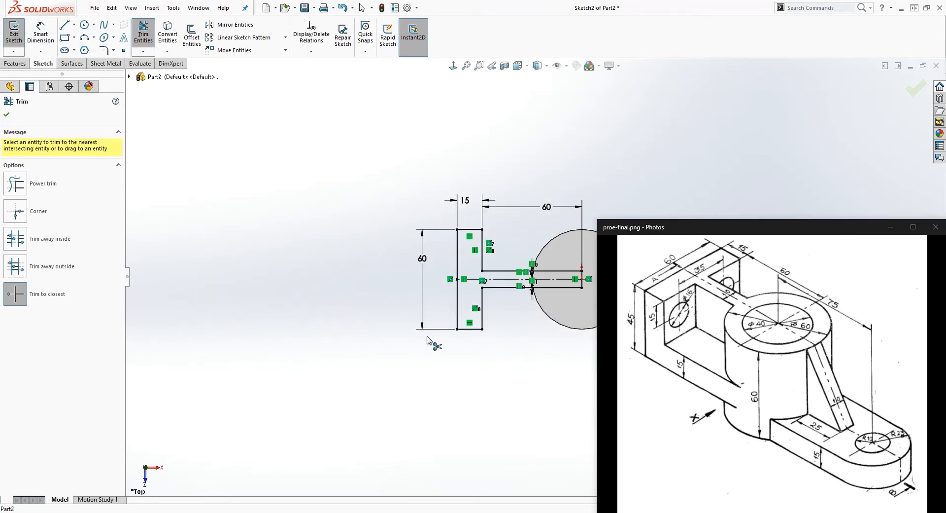
pyautogui.scroll(-4, 587, 254)
pyautogui.scroll(-3, 589, 256)
pyautogui.scroll(3, 517, 369)
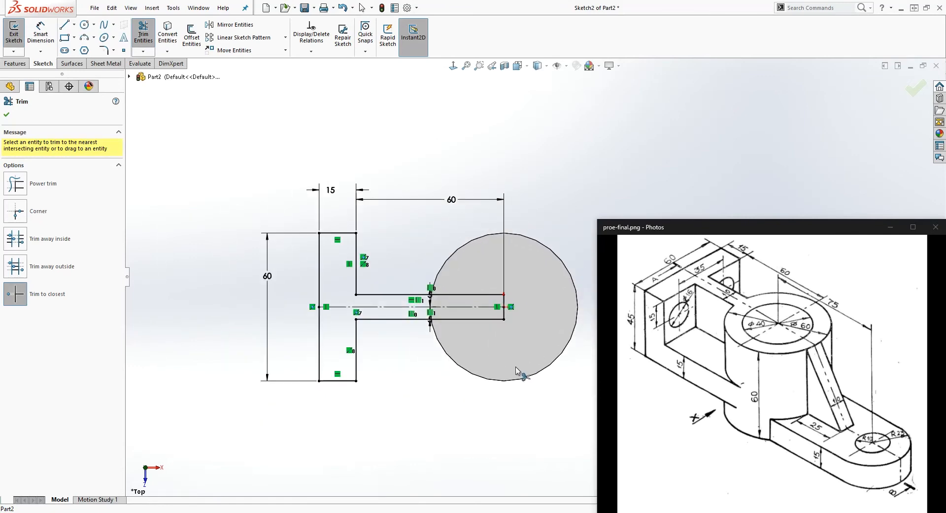
# Step: Extrude the T-shaped profile 45 mm in the reversed direction, down along the cylinder, merged with the body
pyautogui.click(15, 63)
pyautogui.click(18, 35)
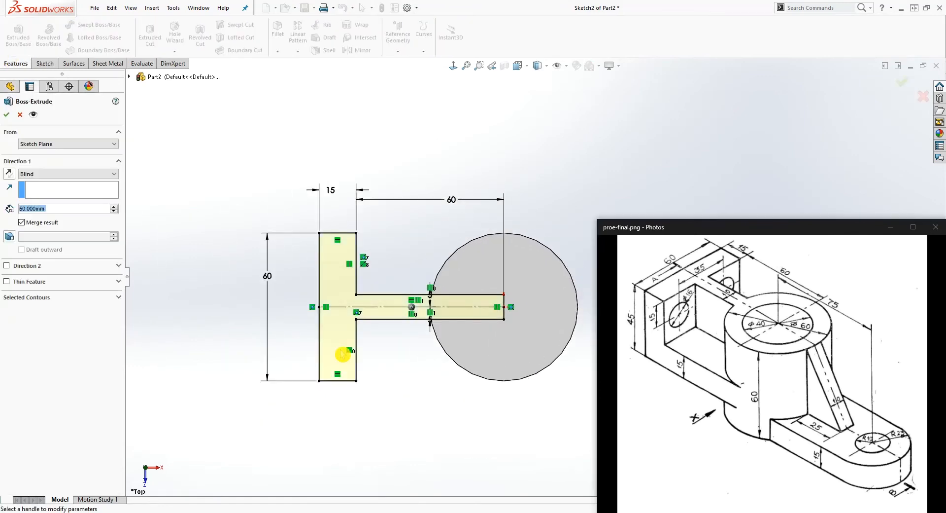
pyautogui.click(86, 212)
pyautogui.click(11, 172)
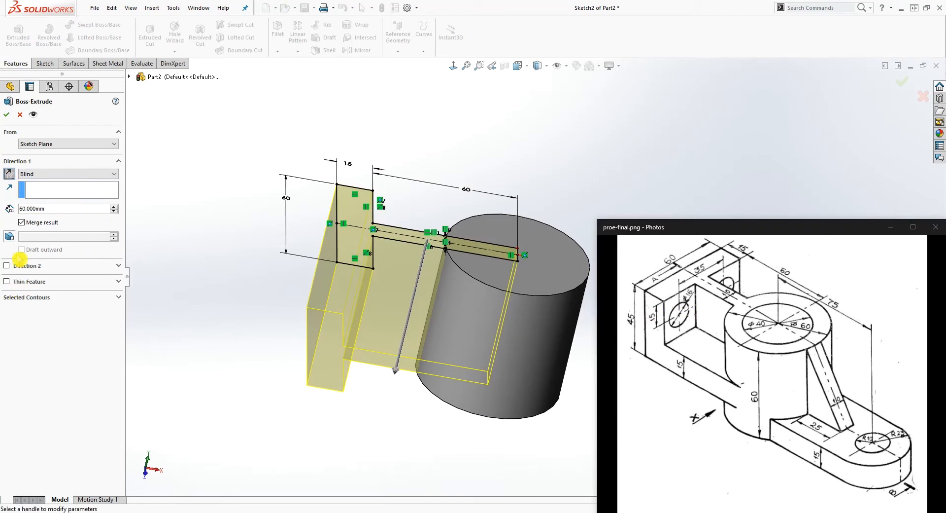
pyautogui.doubleClick(45, 208)
pyautogui.write('45')
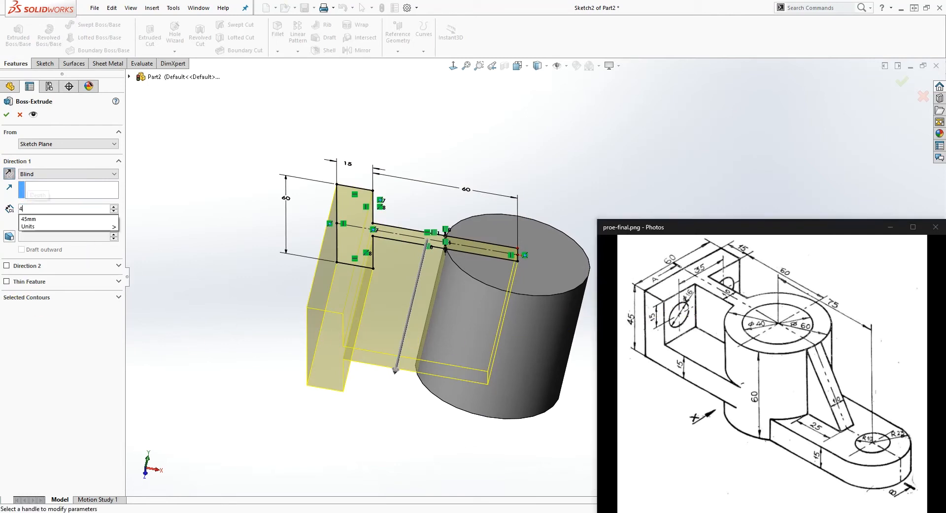
pyautogui.press('Return')
pyautogui.moveTo(275, 393); pyautogui.dragTo(224, 333, button='middle')
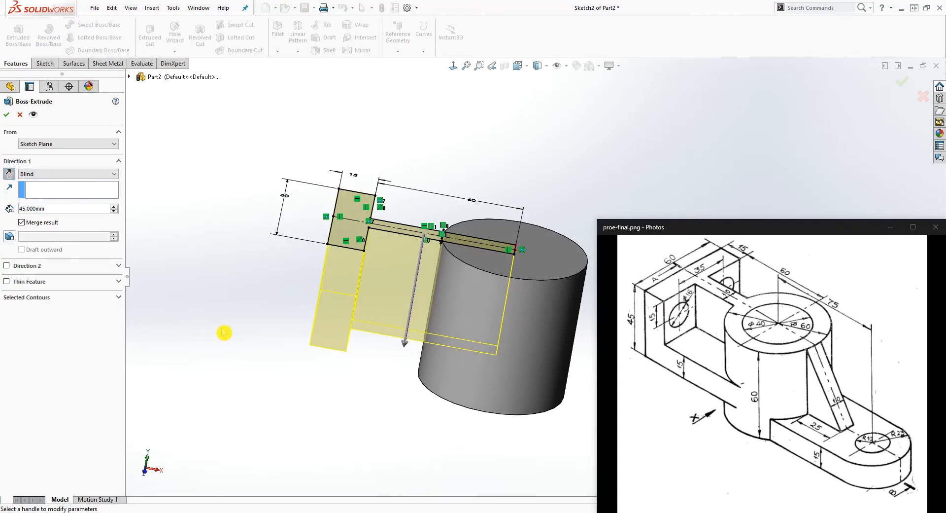
pyautogui.click(7, 115)
# Step: Start a sketch on the underside of the T-shaped extrusion and view it face-on
pyautogui.moveTo(326, 237)
pyautogui.mouseDown(button='middle')
pyautogui.moveTo(408, 383)
pyautogui.moveTo(395, 358)
pyautogui.moveTo(408, 288)
pyautogui.moveTo(406, 298)
pyautogui.mouseUp(button='middle')
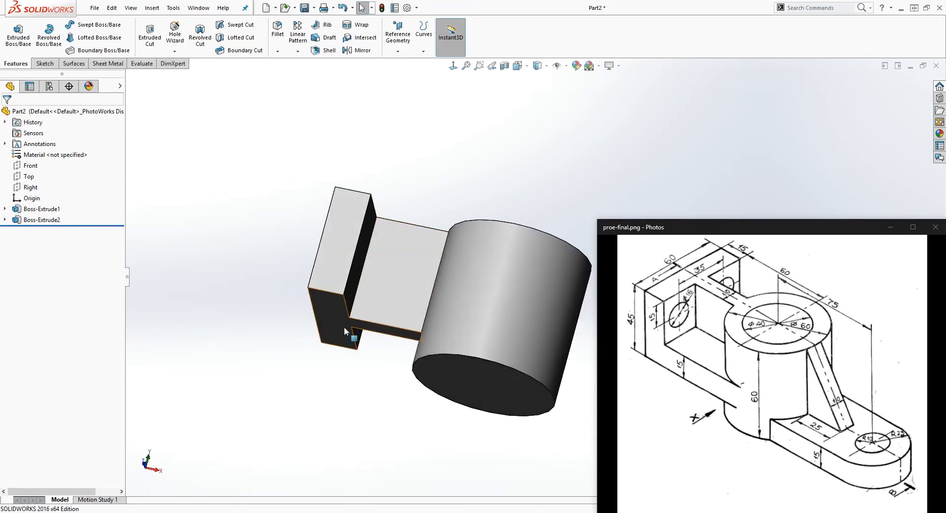
pyautogui.click(334, 317)
pyautogui.click(256, 287)
pyautogui.click(43, 63)
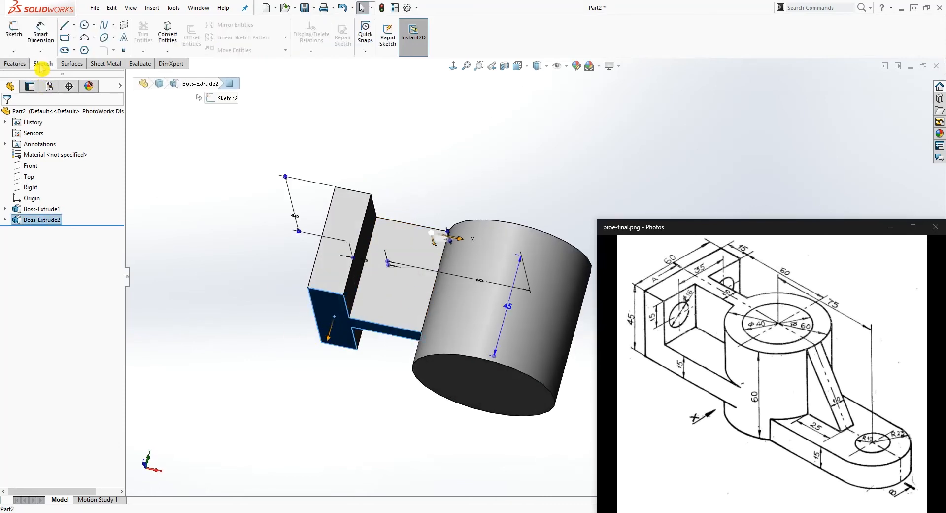
pyautogui.click(13, 34)
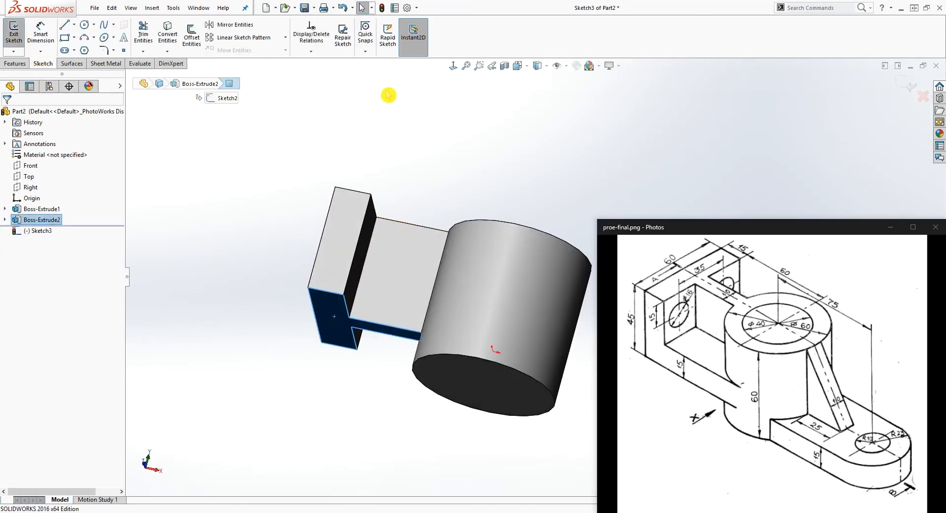
pyautogui.click(453, 65)
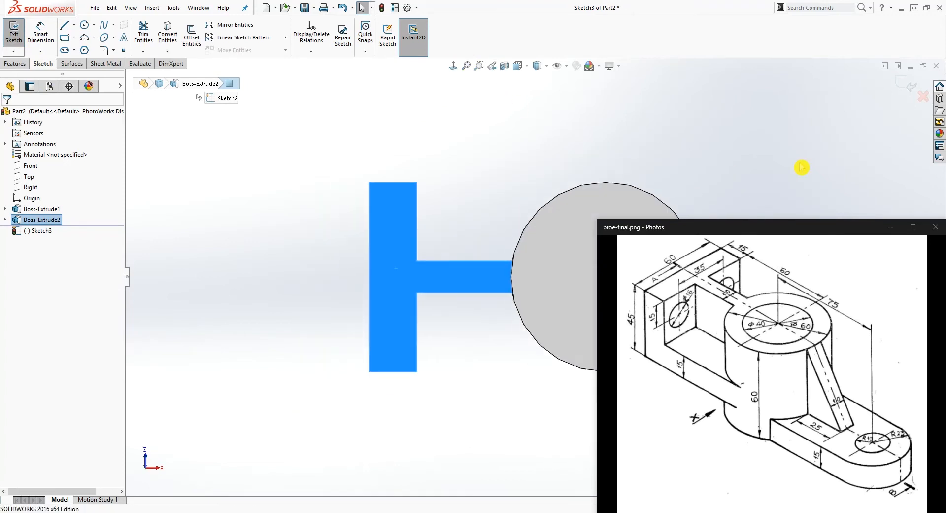
pyautogui.scroll(6, 485, 322)
pyautogui.scroll(-2, 485, 352)
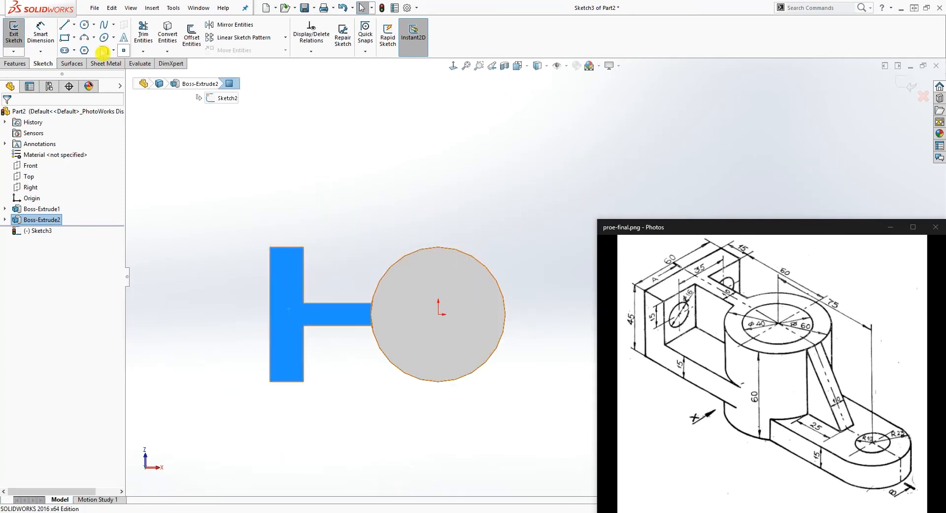
# Step: Sketch a closed rectangle of lines from the side plate's outer corners to the cylinder circle's upper and lower quadrant points
pyautogui.click(64, 25)
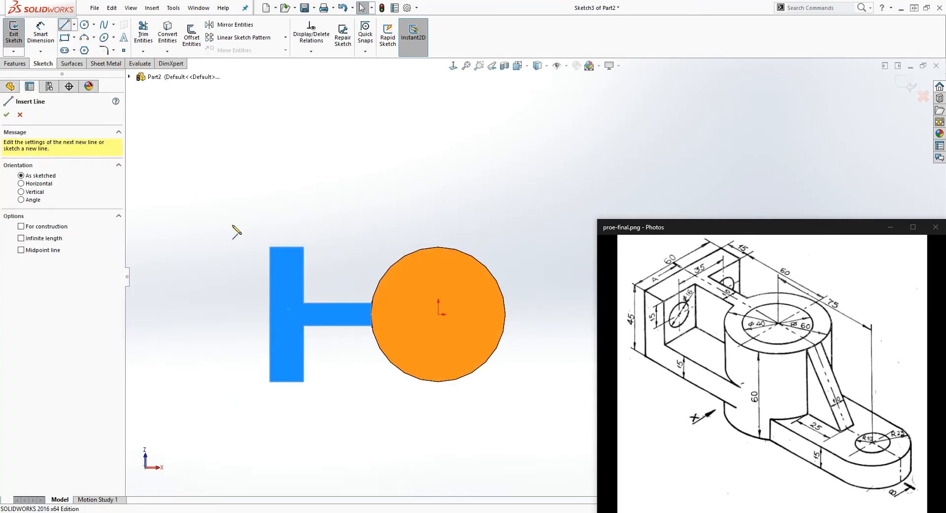
pyautogui.click(270, 246)
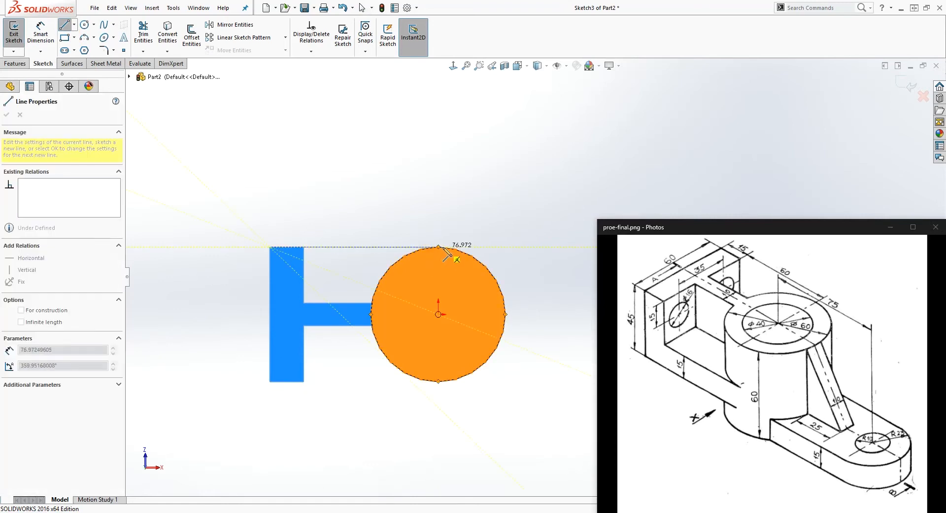
pyautogui.click(438, 246)
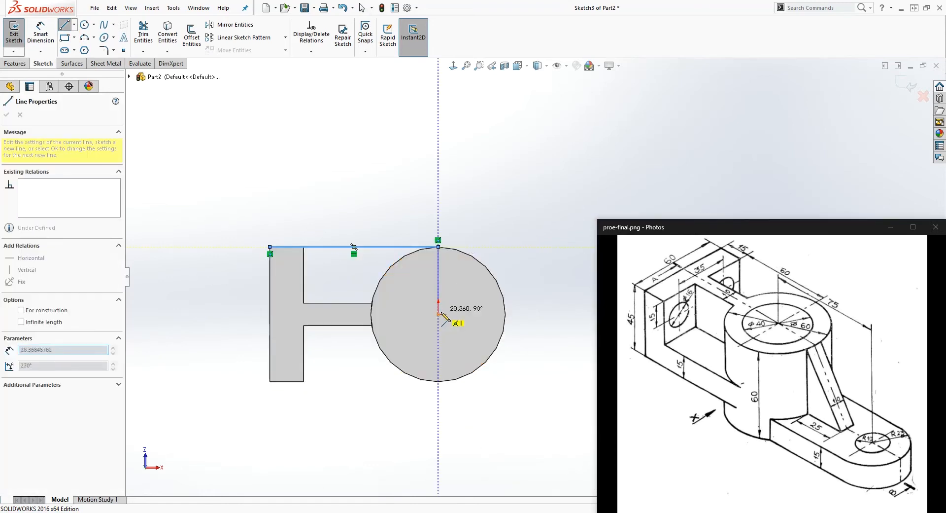
pyautogui.click(439, 381)
pyautogui.click(270, 381)
pyautogui.click(270, 246)
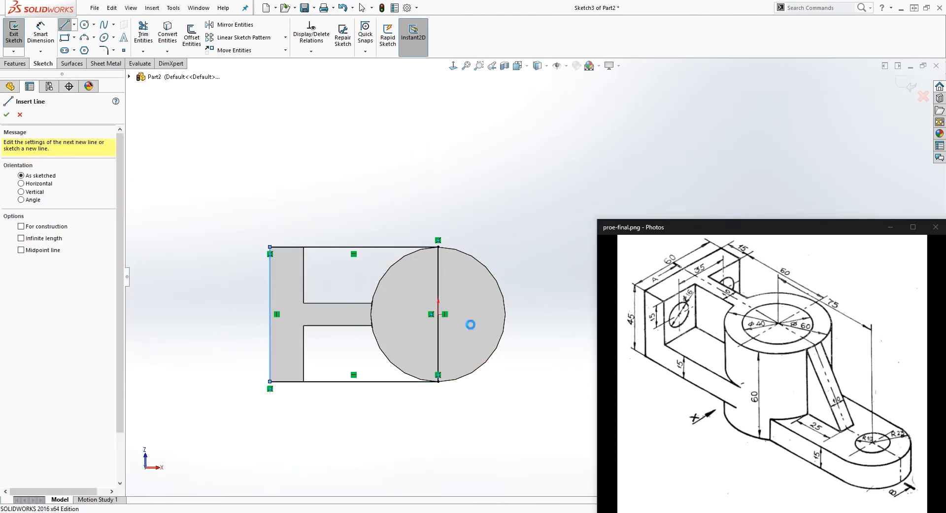
pyautogui.press('Escape')
# Step: Add a tangent relation between the rectangle's upper horizontal line and the cylinder's circular edge
pyautogui.scroll(-3, 435, 276)
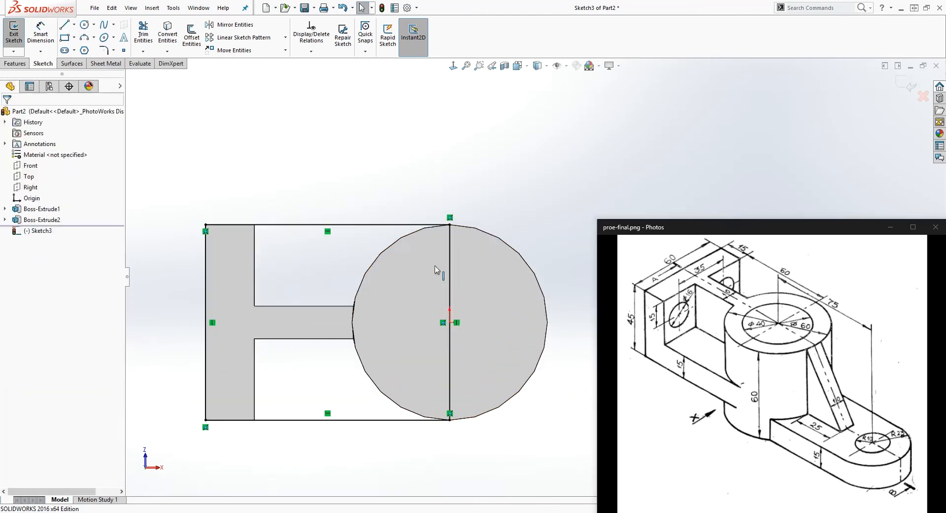
pyautogui.click(426, 225)
pyautogui.keyDown('ctrl'); pyautogui.click(495, 238); pyautogui.keyUp('ctrl')
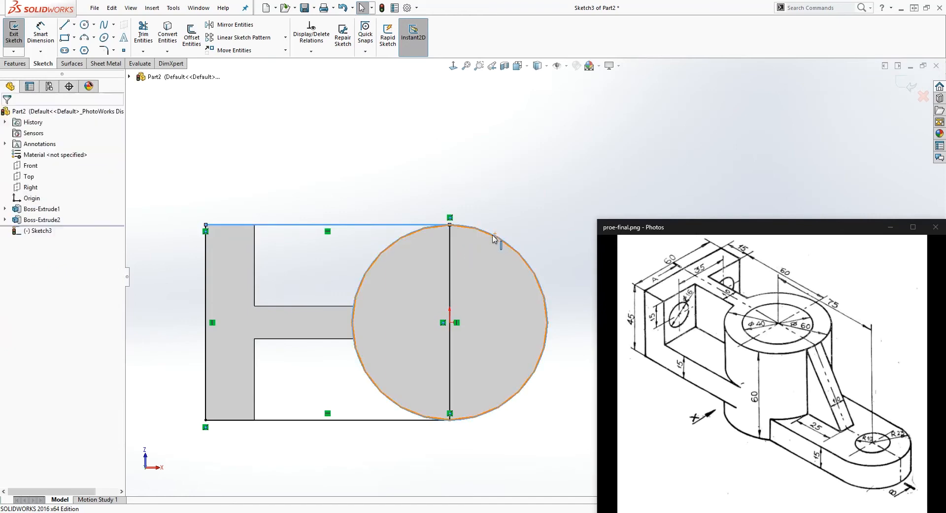
pyautogui.click(8, 276)
pyautogui.scroll(1, 424, 332)
pyautogui.press('Escape')
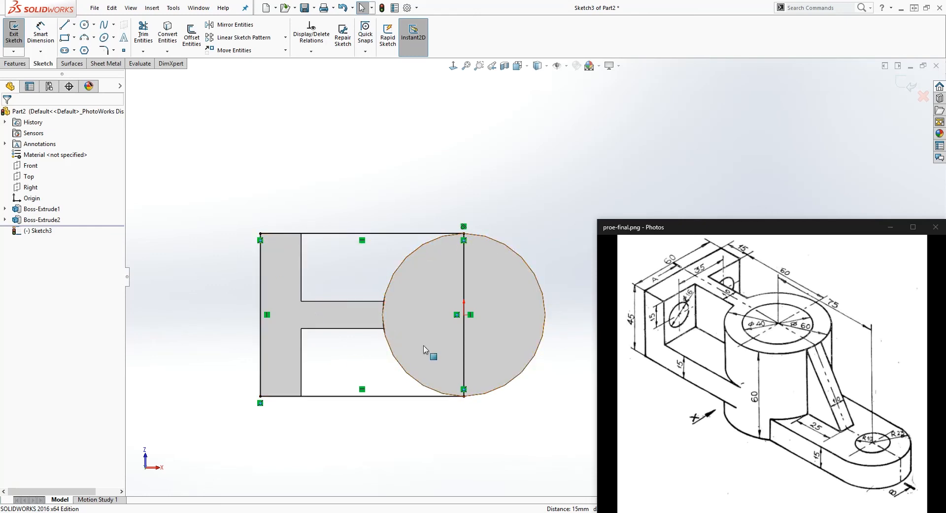
pyautogui.click(497, 215)
# Step: Extrude the rectangle 15 mm in the reversed direction, up into the side plate and web, merged with the body
pyautogui.moveTo(498, 216); pyautogui.dragTo(409, 407, button='middle')
pyautogui.click(15, 63)
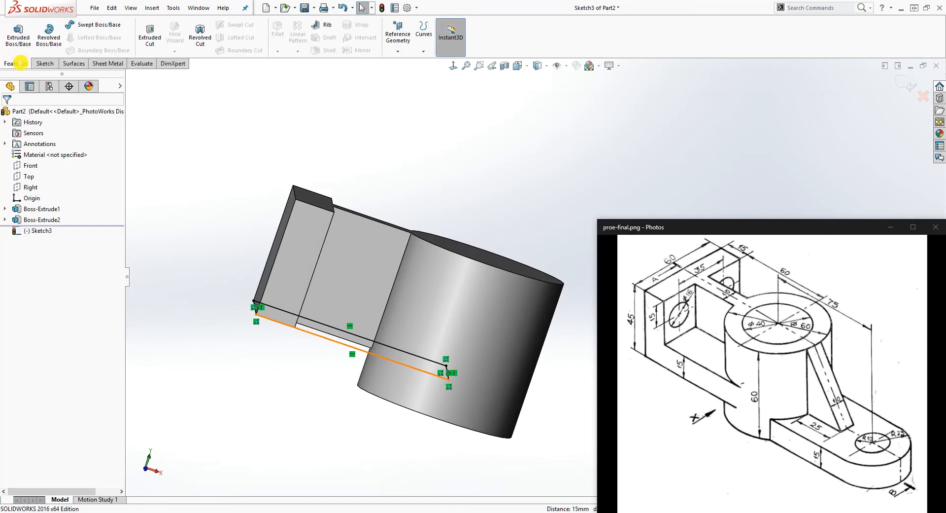
pyautogui.click(18, 35)
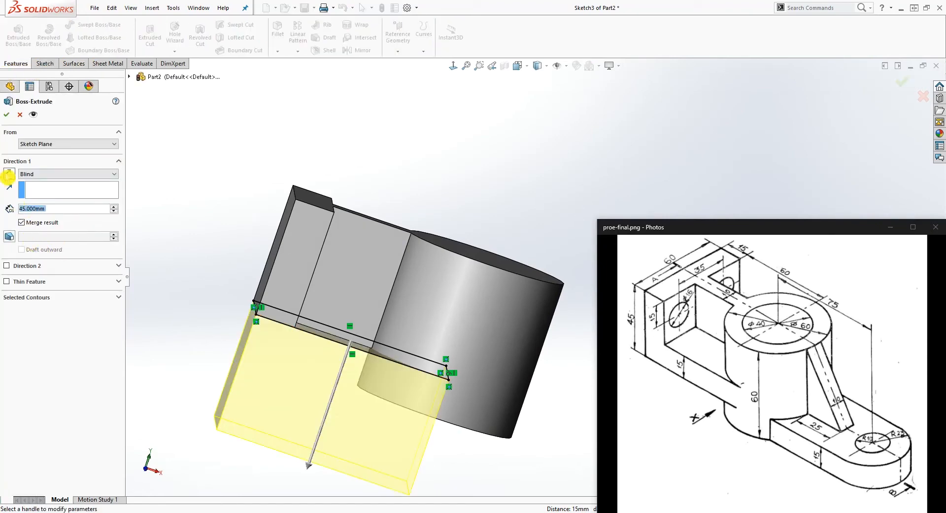
pyautogui.click(9, 173)
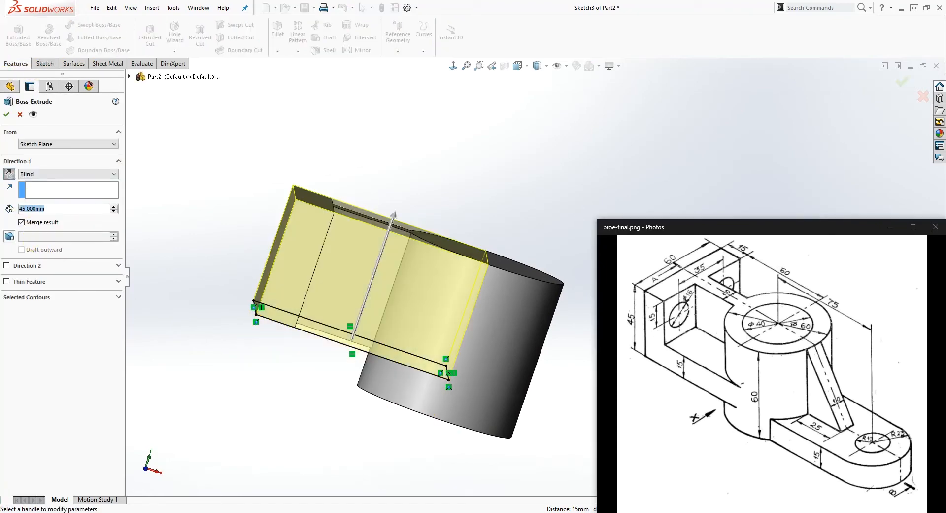
pyautogui.write('15')
pyautogui.press('Return')
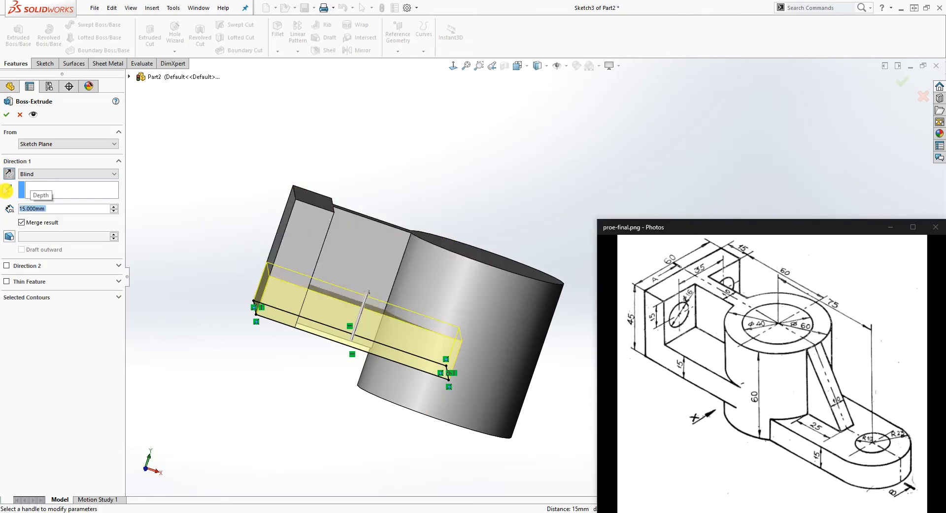
pyautogui.click(7, 114)
# Step: Start a sketch on the cylinder's bottom circular face and view it face-on
pyautogui.moveTo(332, 274)
pyautogui.mouseDown(button='middle')
pyautogui.moveTo(443, 297)
pyautogui.moveTo(429, 359)
pyautogui.moveTo(534, 333)
pyautogui.moveTo(534, 268)
pyautogui.moveTo(585, 142)
pyautogui.moveTo(567, 178)
pyautogui.mouseUp(button='middle')
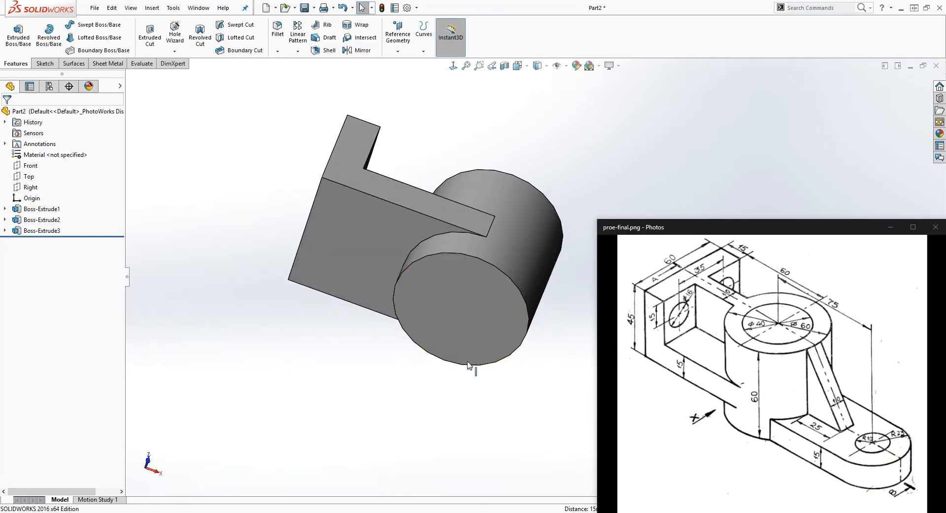
pyautogui.click(487, 327)
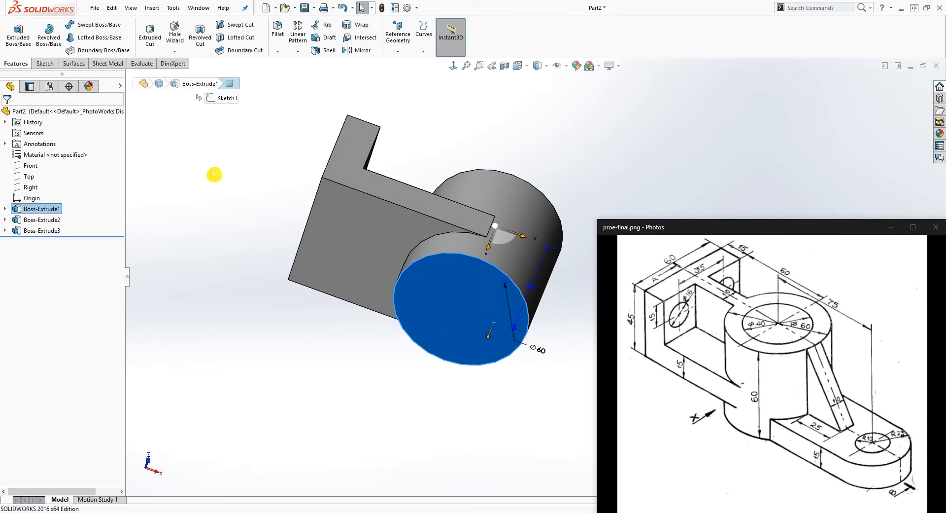
pyautogui.click(45, 63)
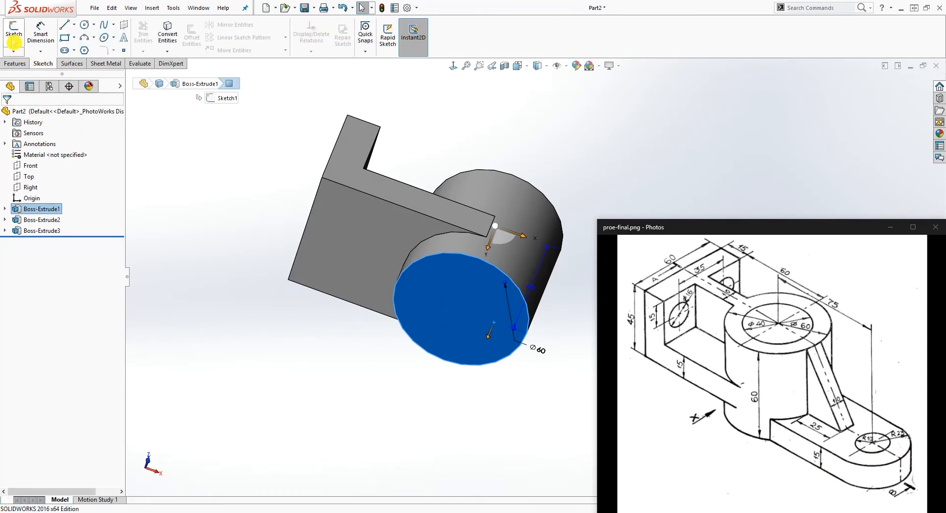
pyautogui.click(14, 35)
pyautogui.click(454, 66)
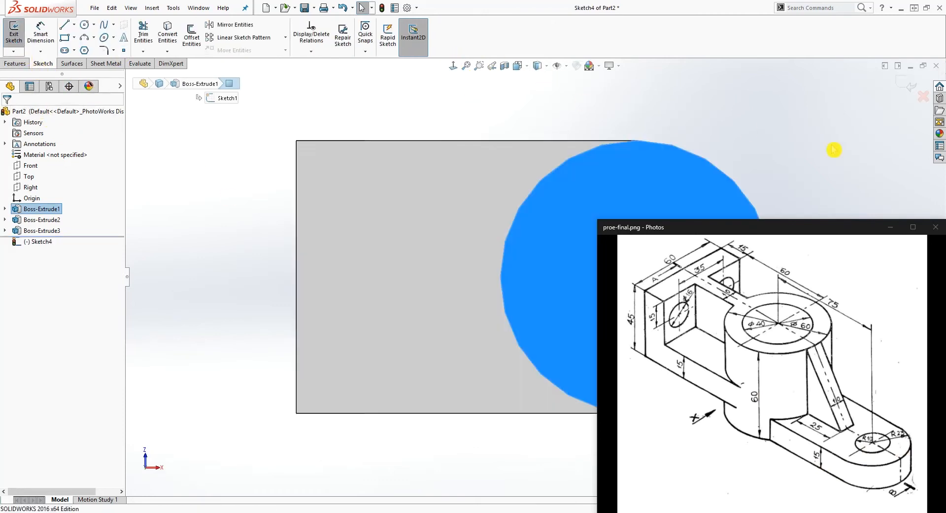
pyautogui.scroll(-3, 502, 407)
pyautogui.scroll(4, 480, 385)
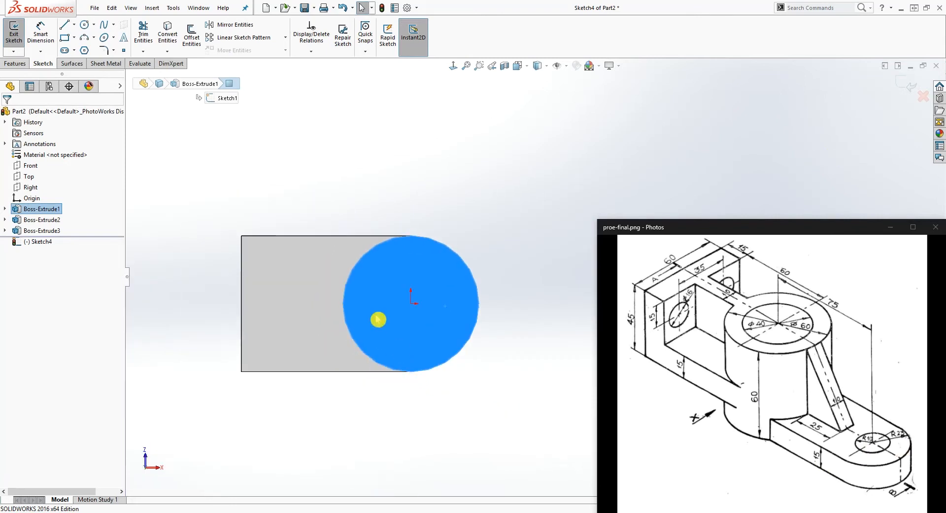
# Step: Sketch a straight slot from inside the cylinder's circle outward, about 34 mm between centres and about 25 mm wide
pyautogui.click(65, 49)
pyautogui.scroll(-3, 433, 262)
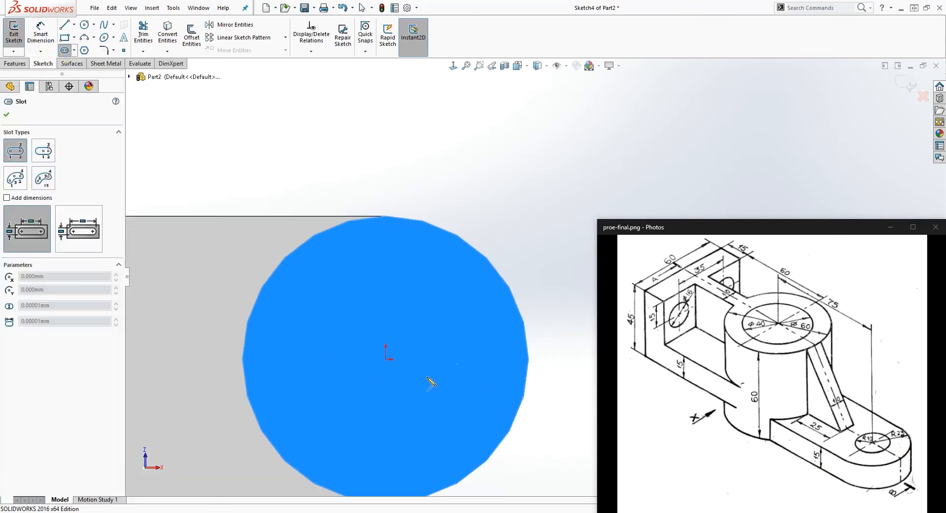
pyautogui.click(423, 359)
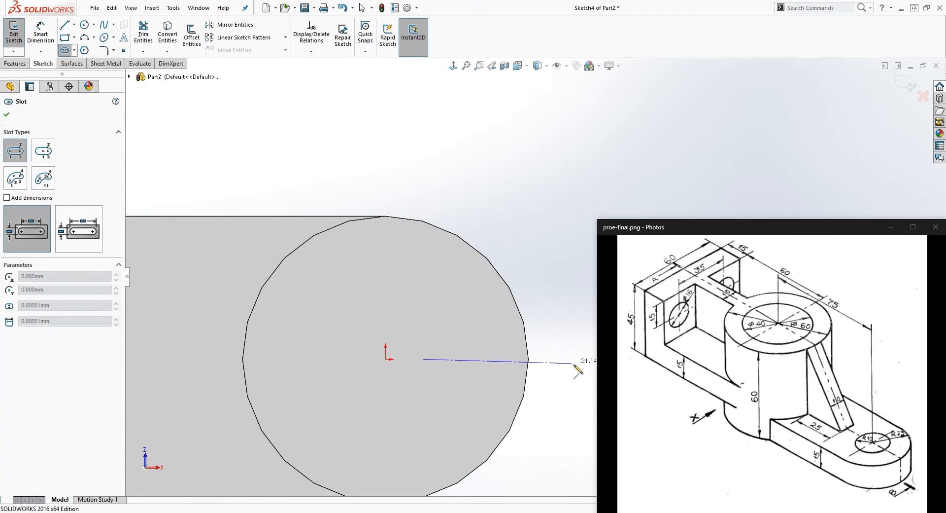
pyautogui.click(590, 366)
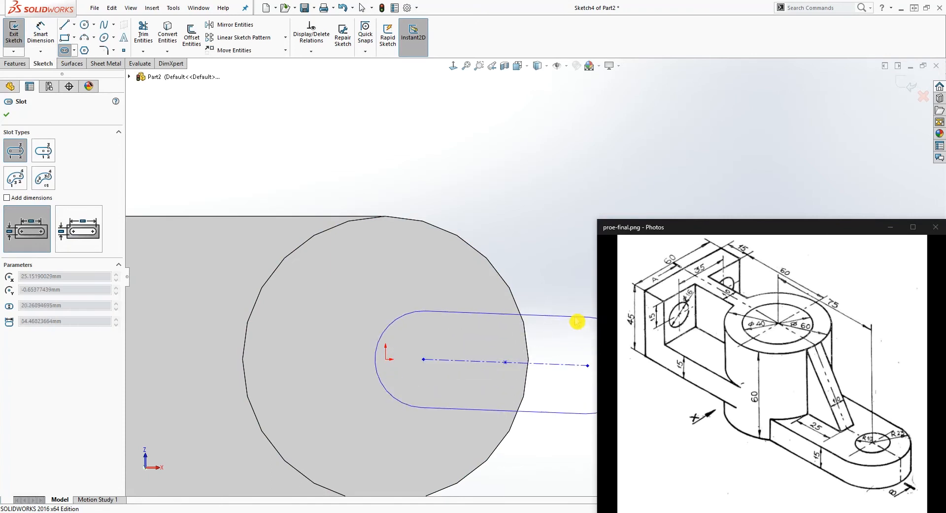
pyautogui.click(573, 311)
pyautogui.scroll(5, 551, 387)
pyautogui.scroll(-5, 583, 345)
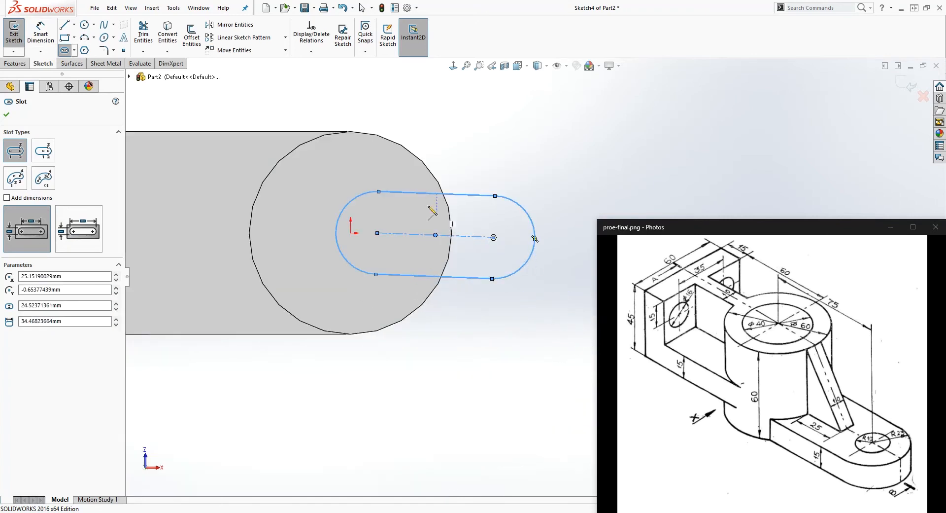
pyautogui.scroll(4, 567, 291)
pyautogui.scroll(-4, 586, 292)
pyautogui.press('Escape')
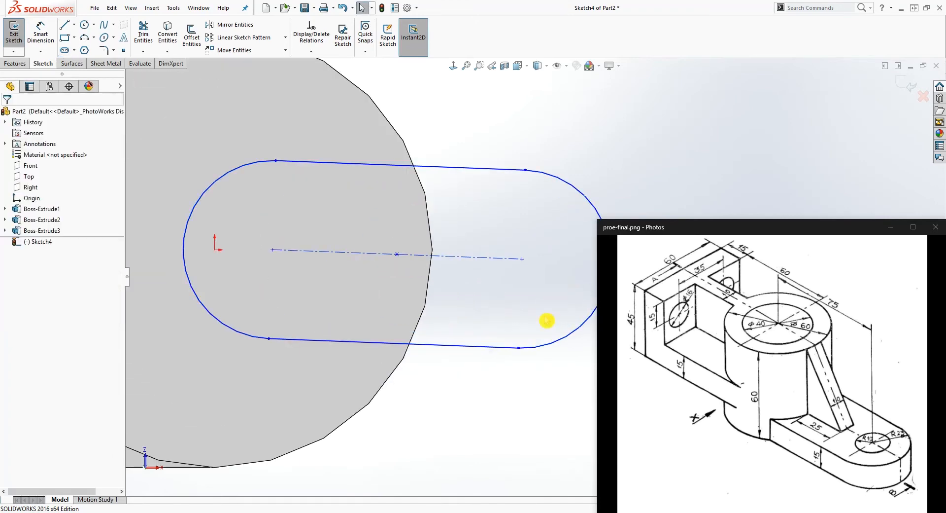
# Step: Make the slot's centreline horizontal and attach its inner centre point to the origin
pyautogui.click(375, 263)
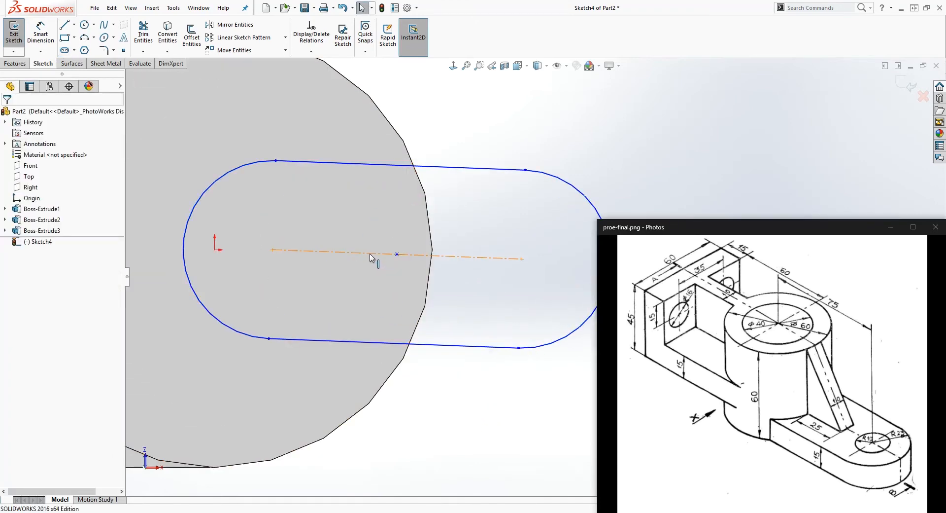
pyautogui.click(12, 232)
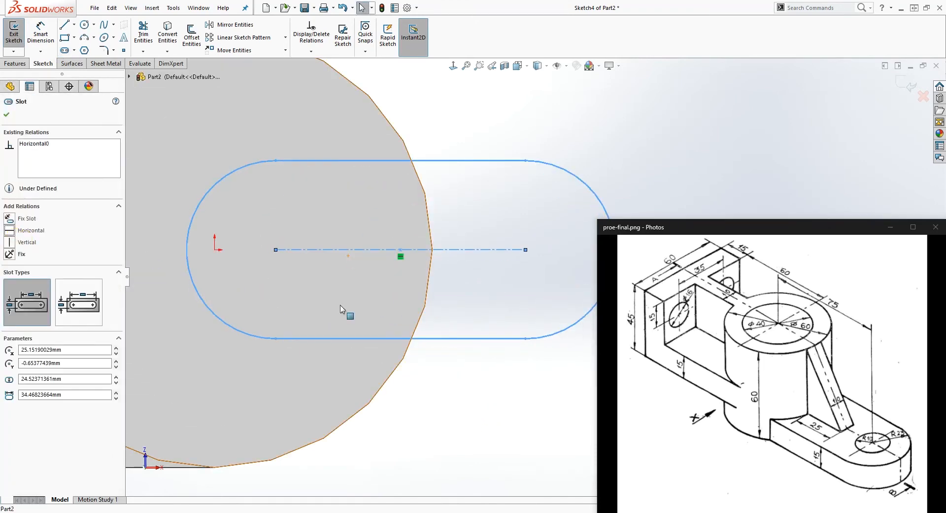
pyautogui.click(528, 344)
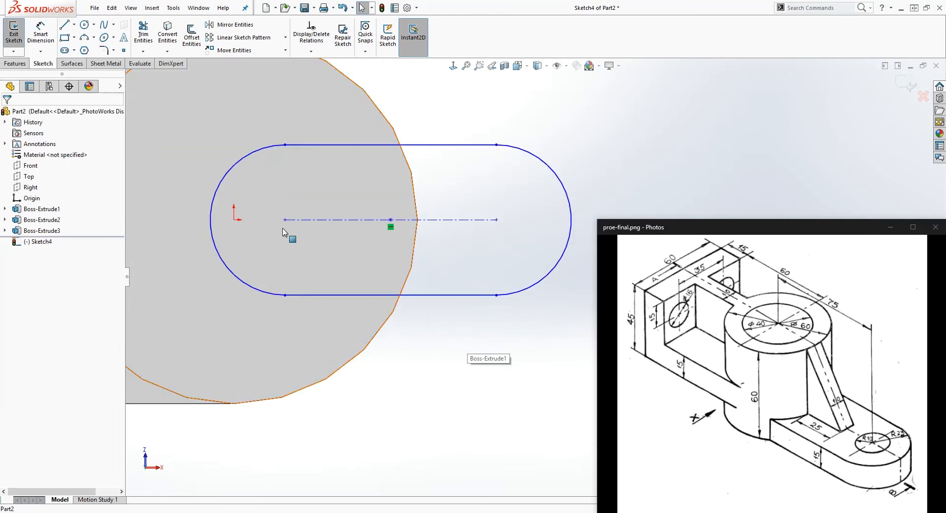
pyautogui.moveTo(286, 219); pyautogui.dragTo(234, 220)
pyautogui.click(469, 325)
pyautogui.scroll(4, 469, 326)
pyautogui.scroll(-1, 546, 296)
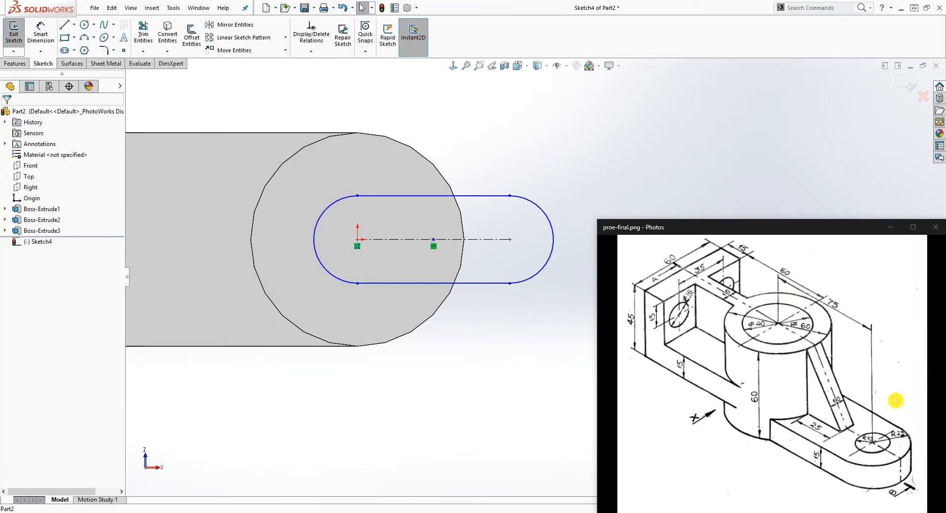
# Step: Dimension the slot's centre-to-centre distance as 75 mm
pyautogui.moveTo(438, 378); pyautogui.dragTo(442, 340, button='right')
pyautogui.click(510, 240)
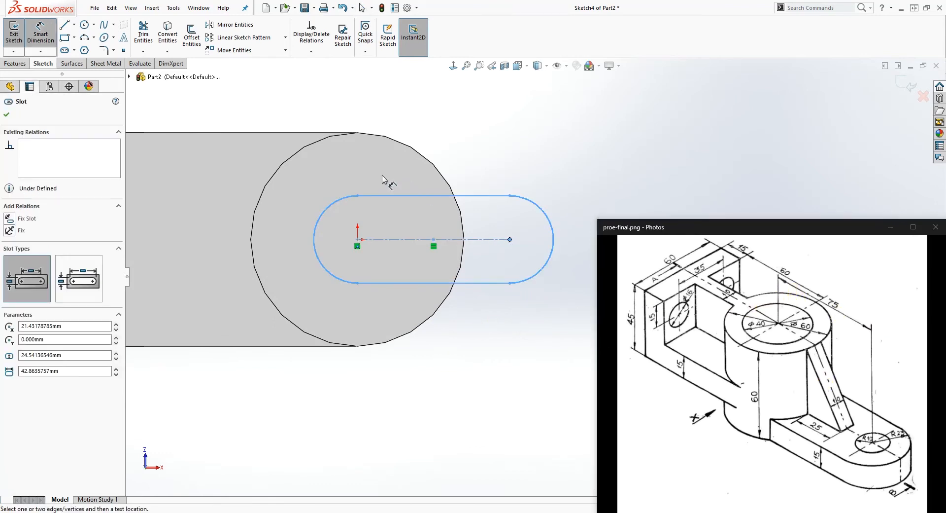
pyautogui.scroll(3, 317, 176)
pyautogui.scroll(-1, 475, 253)
pyautogui.click(424, 257)
pyautogui.click(441, 128)
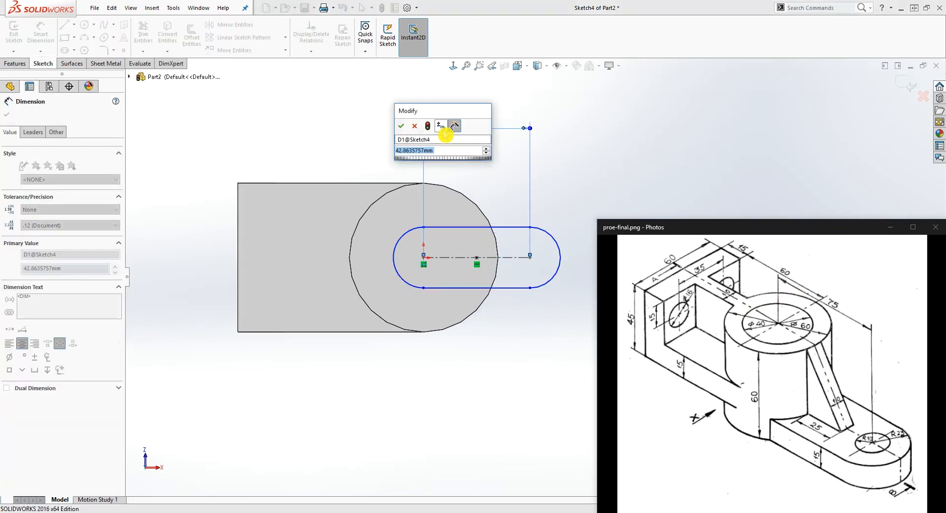
pyautogui.write('75')
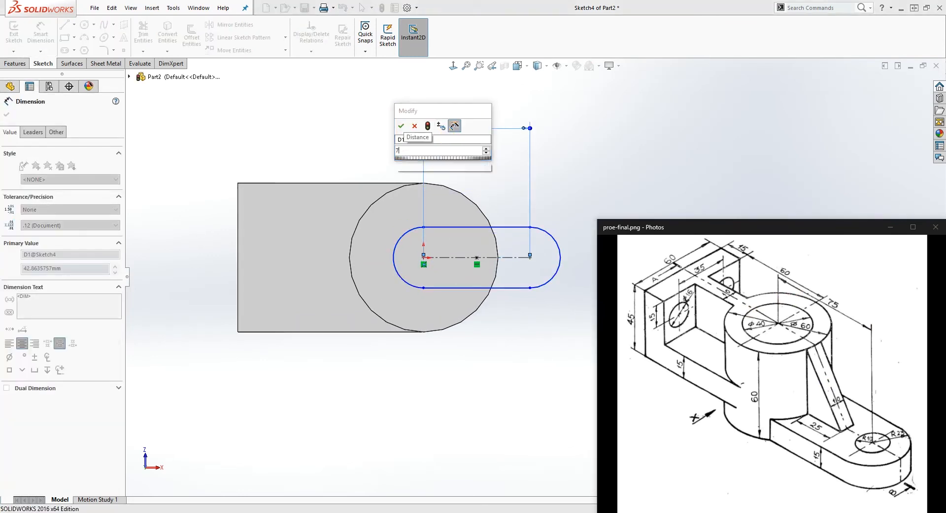
pyautogui.press('Return')
# Step: Dimension the slot's outer end arc with a radius of 23 mm
pyautogui.scroll(2, 690, 175)
pyautogui.scroll(-5, 690, 175)
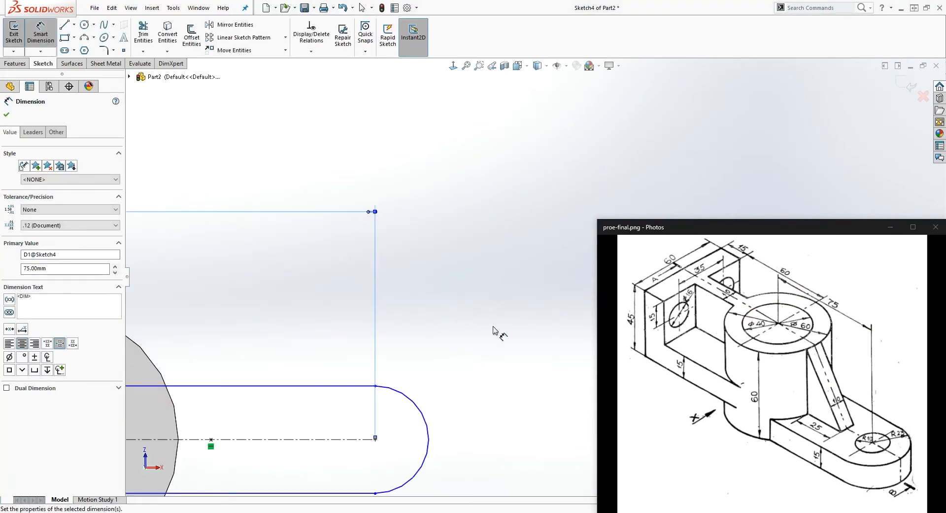
pyautogui.scroll(4, 494, 327)
pyautogui.click(493, 389)
pyautogui.click(481, 345)
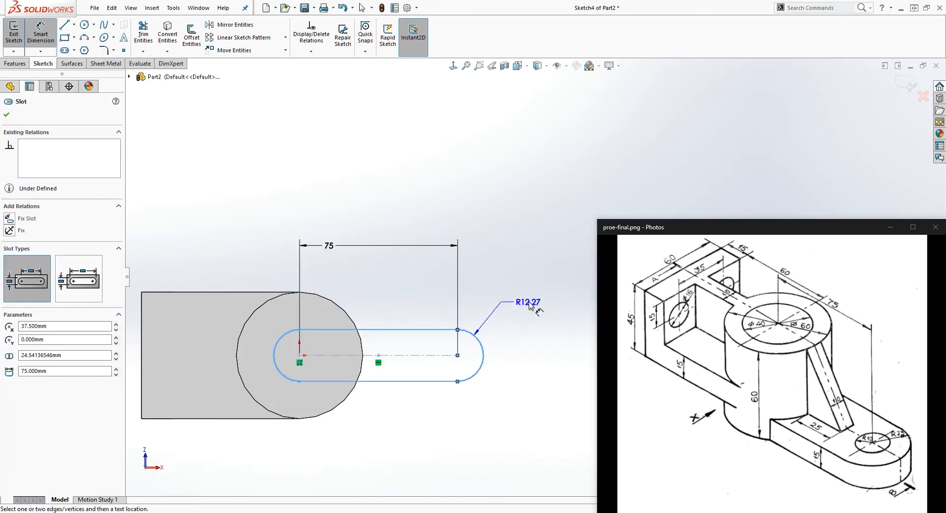
pyautogui.click(490, 308)
pyautogui.write('23')
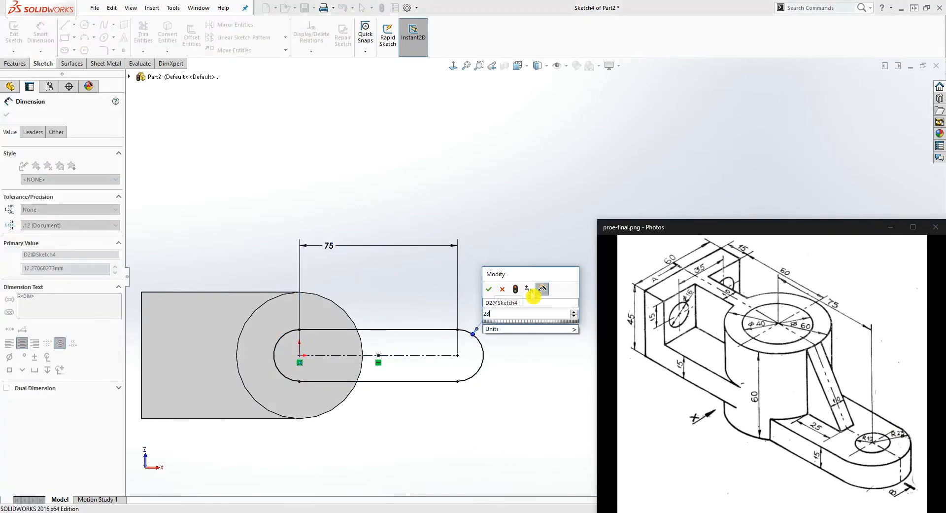
pyautogui.press('Return')
pyautogui.press('Escape')
pyautogui.scroll(-2, 406, 359)
pyautogui.scroll(2, 532, 295)
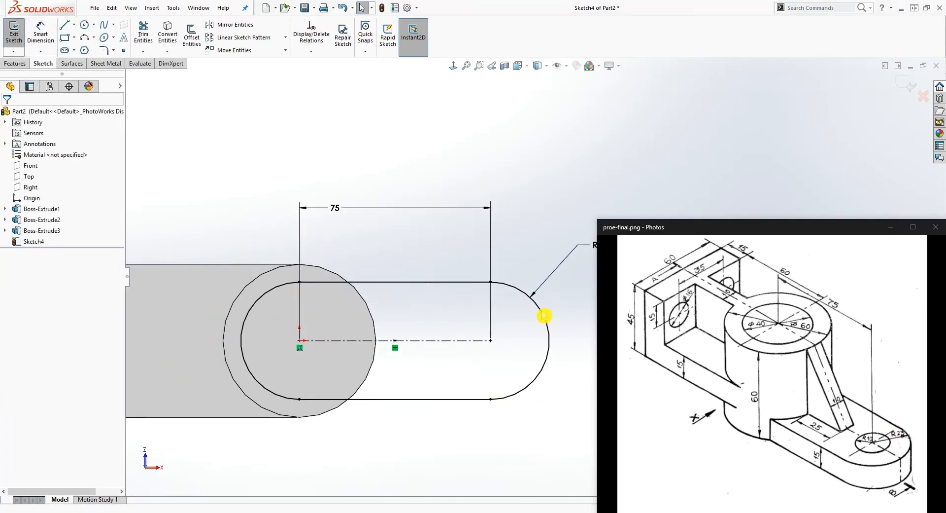
# Step: Sketch a circle about 29 mm in diameter centred on the slot's outer centre point
pyautogui.click(85, 25)
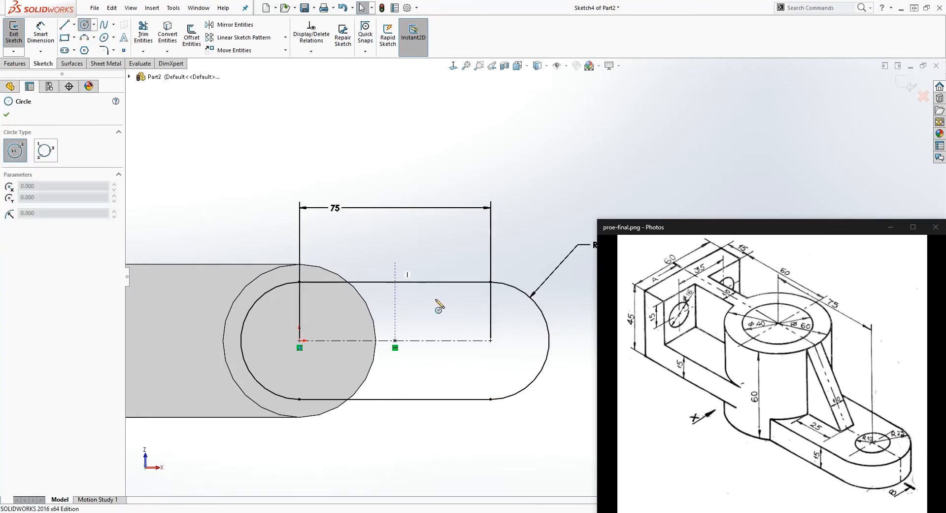
pyautogui.click(490, 340)
pyautogui.click(527, 340)
pyautogui.press('Escape')
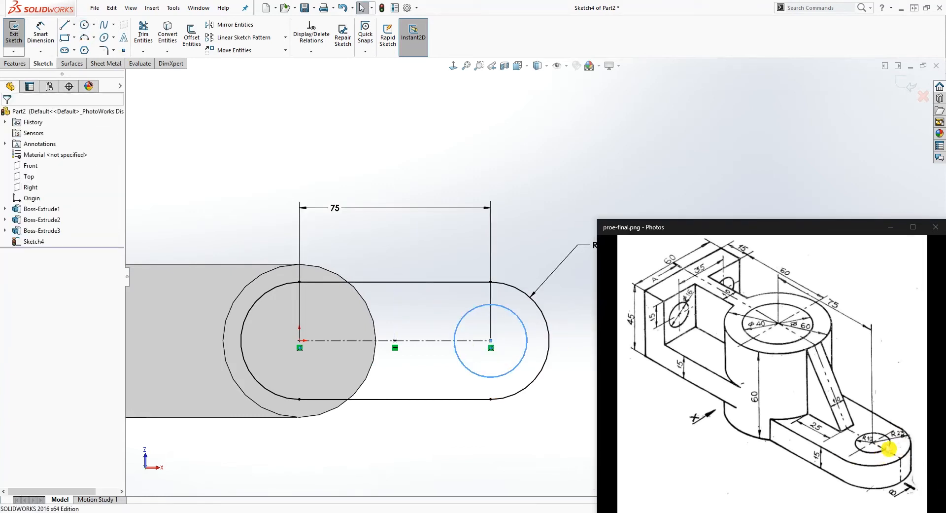
# Step: Dimension the circle at the slot's outer end to a diameter of 20 mm
pyautogui.click(522, 464)
pyautogui.moveTo(522, 464); pyautogui.dragTo(519, 428, button='right')
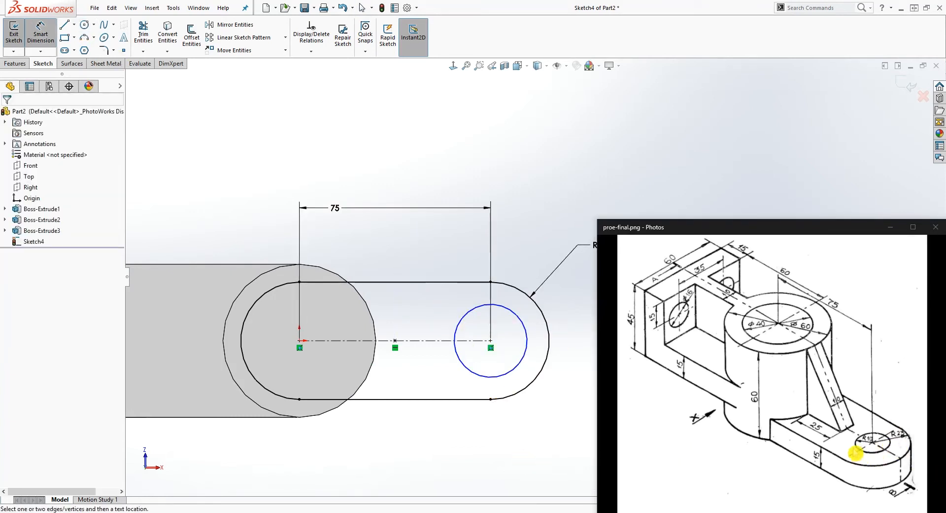
pyautogui.click(513, 369)
pyautogui.click(543, 440)
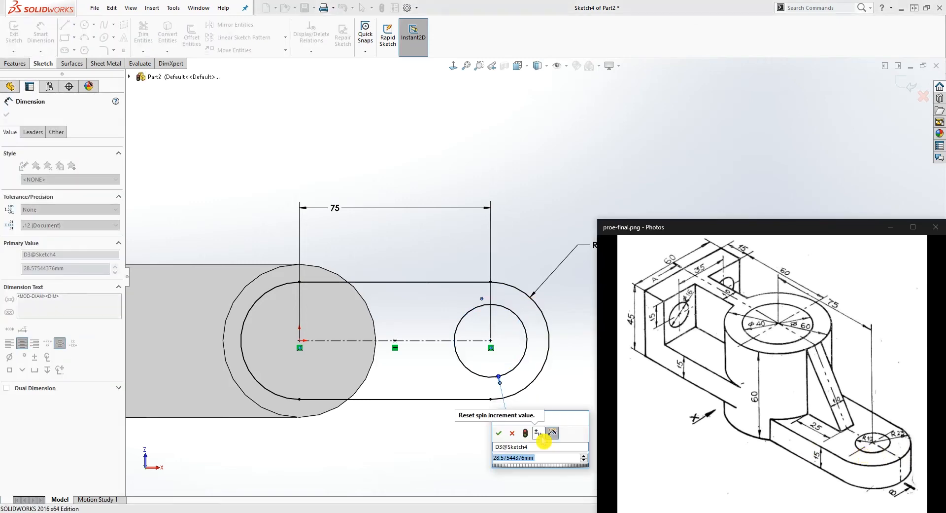
pyautogui.write('20')
pyautogui.press('Return')
pyautogui.press('Escape')
# Step: Extrude the slot profile with its hole 15 mm in the reversed direction, up into the cylinder, merged with the body
pyautogui.scroll(3, 457, 385)
pyautogui.moveTo(418, 299); pyautogui.dragTo(401, 498, button='middle')
pyautogui.scroll(-1, 407, 456)
pyautogui.hotkey('ctrl', '7')
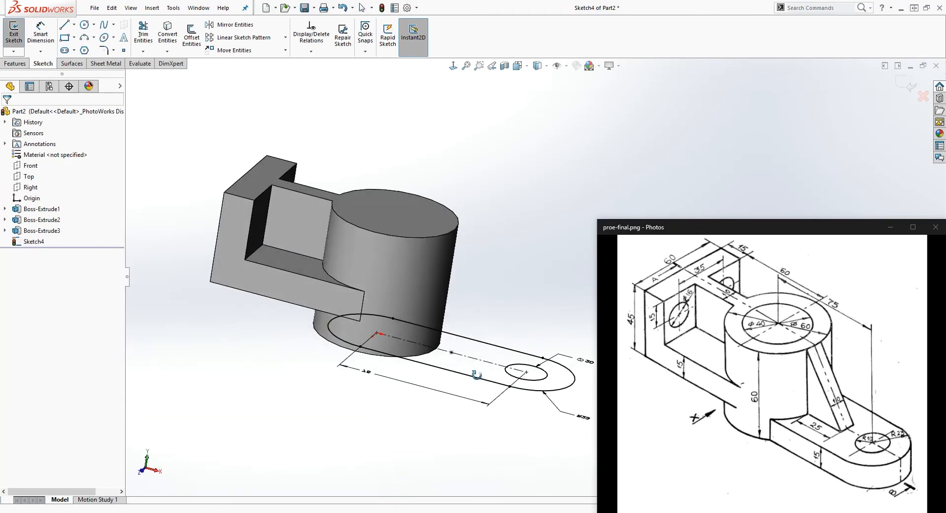
pyautogui.click(14, 63)
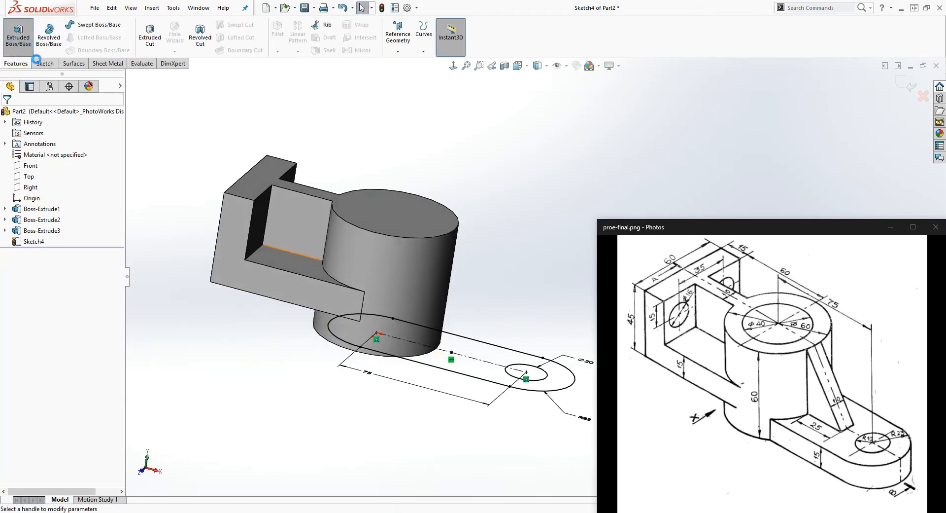
pyautogui.click(18, 35)
pyautogui.click(9, 173)
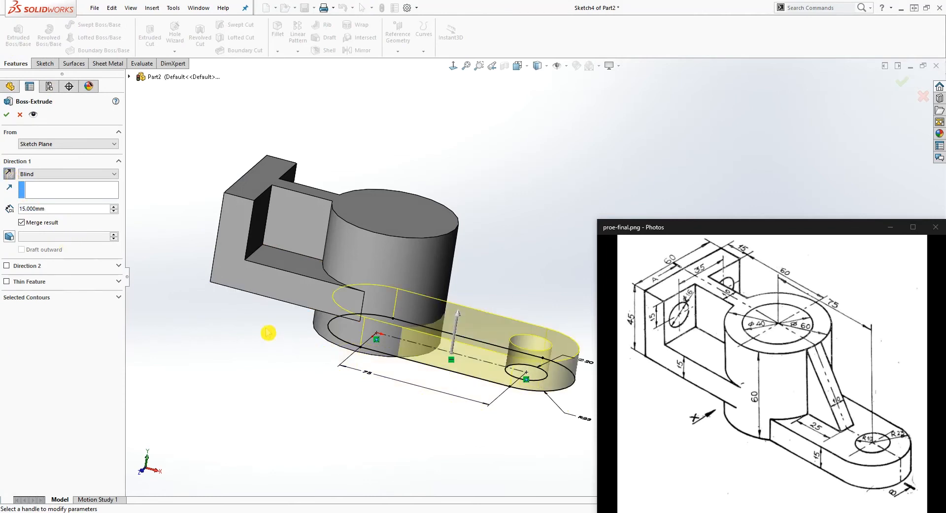
pyautogui.click(8, 115)
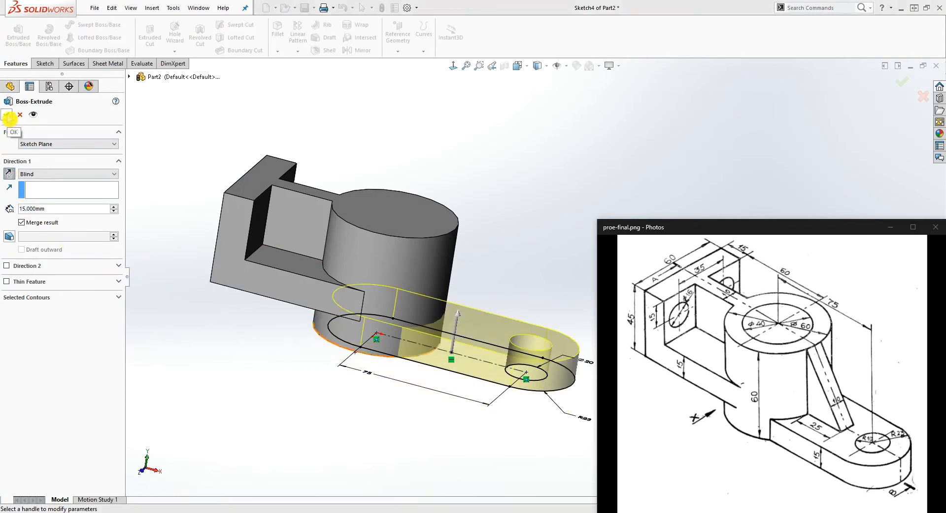
# Step: Start a sketch on the upper face of the slotted arm and view it face-on
pyautogui.moveTo(328, 247); pyautogui.dragTo(471, 318, button='middle')
pyautogui.scroll(-2, 506, 333)
pyautogui.scroll(5, 471, 317)
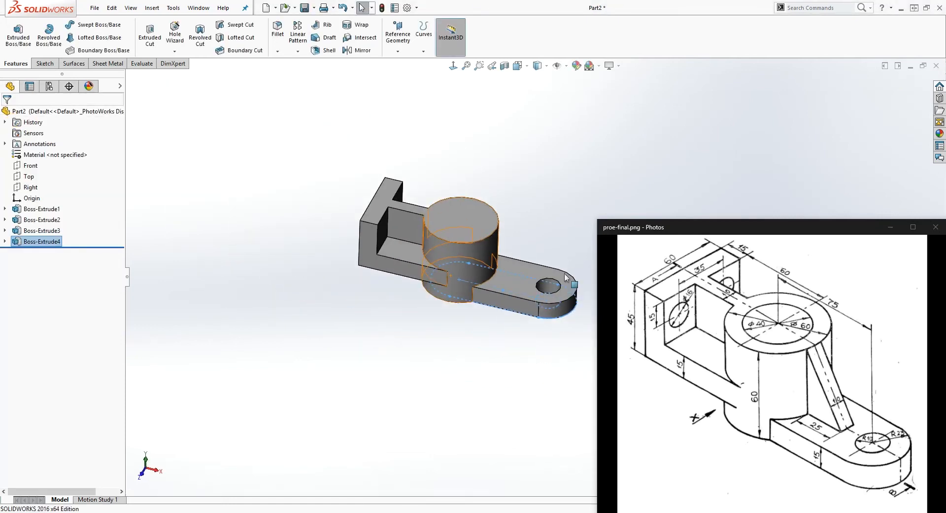
pyautogui.scroll(-5, 472, 288)
pyautogui.scroll(1, 463, 292)
pyautogui.click(462, 292)
pyautogui.click(17, 61)
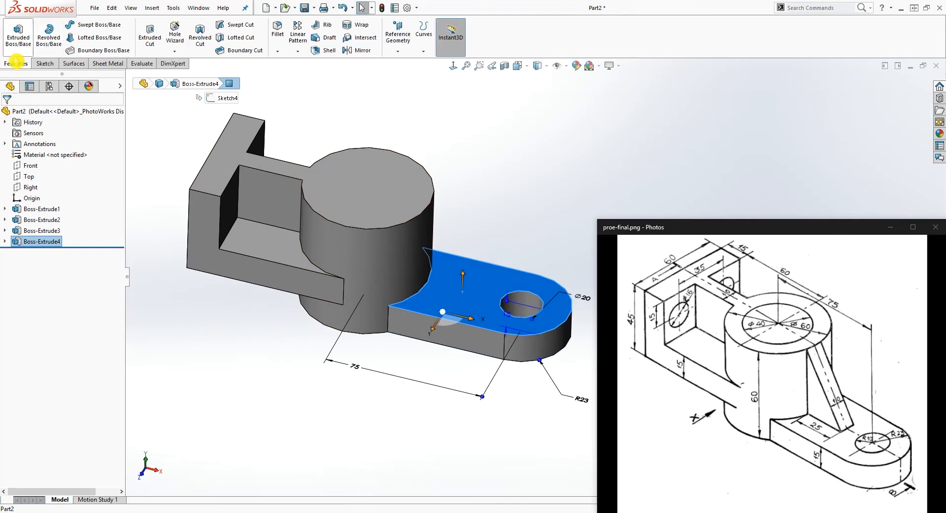
pyautogui.click(44, 64)
pyautogui.click(16, 33)
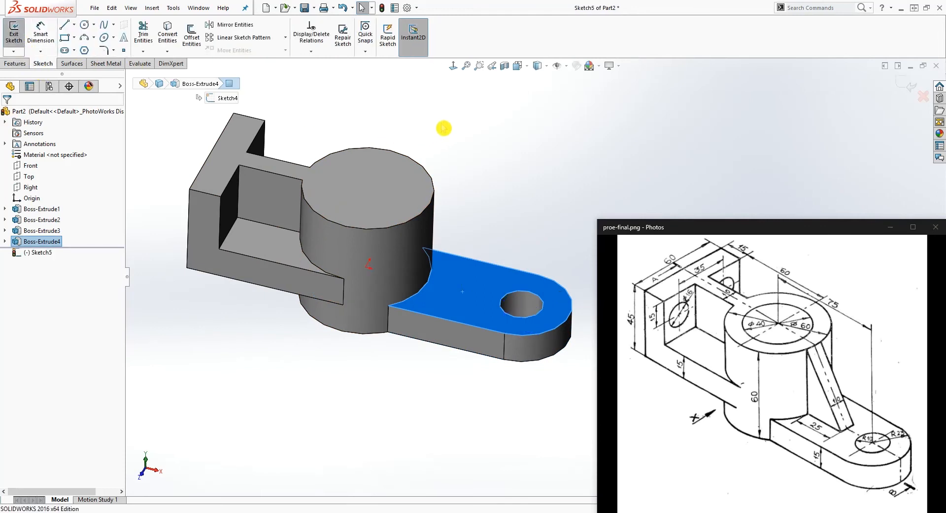
pyautogui.click(453, 65)
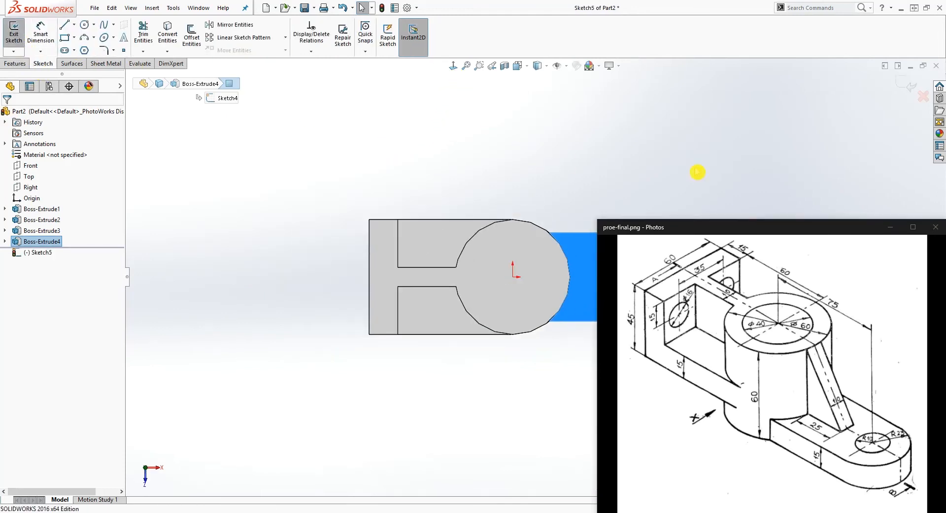
# Step: Sketch a narrow rectangle lengthwise along the arm, from inside the cylinder to just short of the hole
pyautogui.scroll(-5, 468, 160)
pyautogui.scroll(3, 549, 351)
pyautogui.scroll(-3, 547, 353)
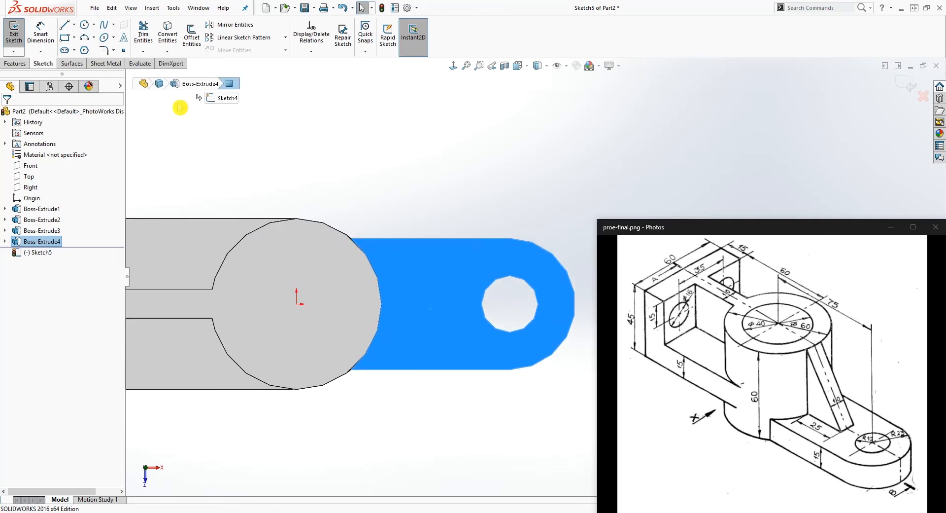
pyautogui.moveTo(327, 292); pyautogui.dragTo(469, 321)
pyautogui.press('Escape')
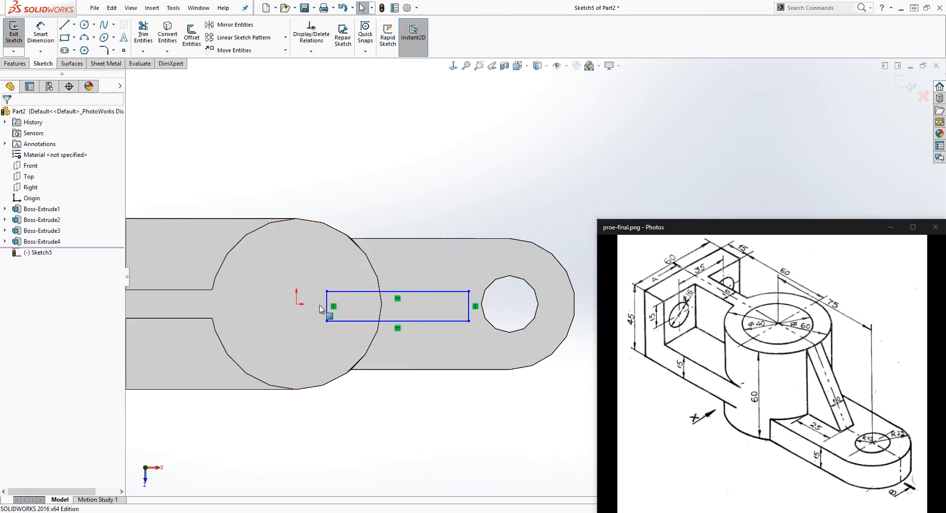
# Step: Add a midpoint relation between the rectangle's inner short side and the origin, and slightly adjust its outer corner
pyautogui.click(330, 307)
pyautogui.keyDown('ctrl'); pyautogui.click(296, 303); pyautogui.keyUp('ctrl')
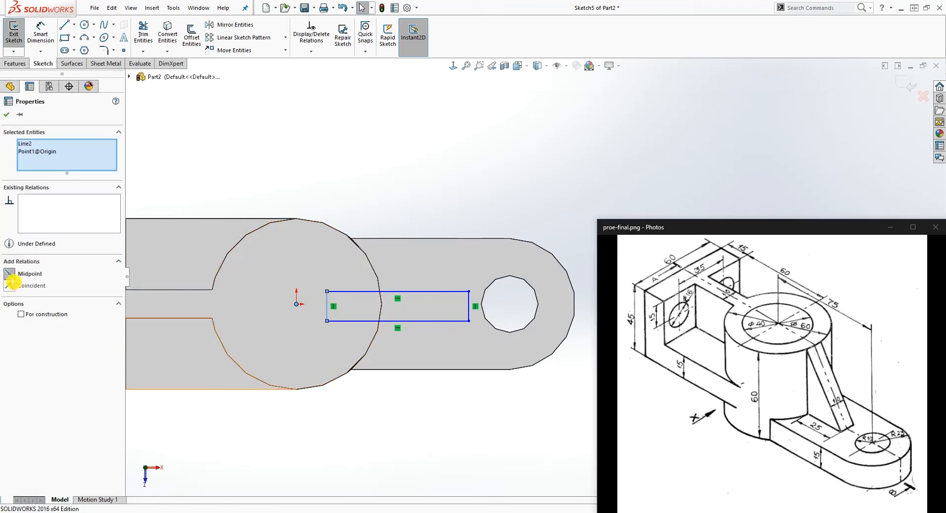
pyautogui.click(10, 276)
pyautogui.press('Escape')
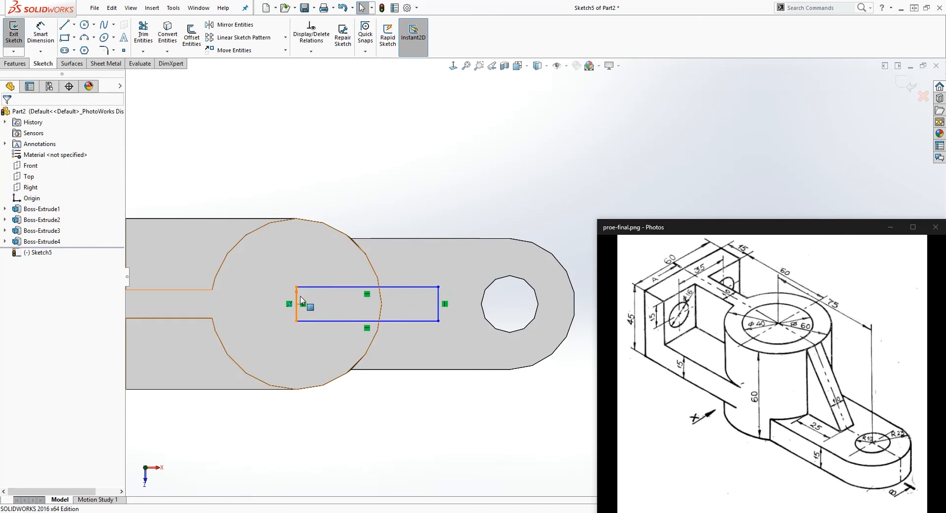
pyautogui.moveTo(439, 286)
pyautogui.mouseDown()
pyautogui.moveTo(453, 287)
pyautogui.moveTo(437, 290)
pyautogui.mouseUp()
# Step: Dimension the rectangle's outer short side as 10 mm
pyautogui.moveTo(437, 409); pyautogui.dragTo(446, 291, button='right')
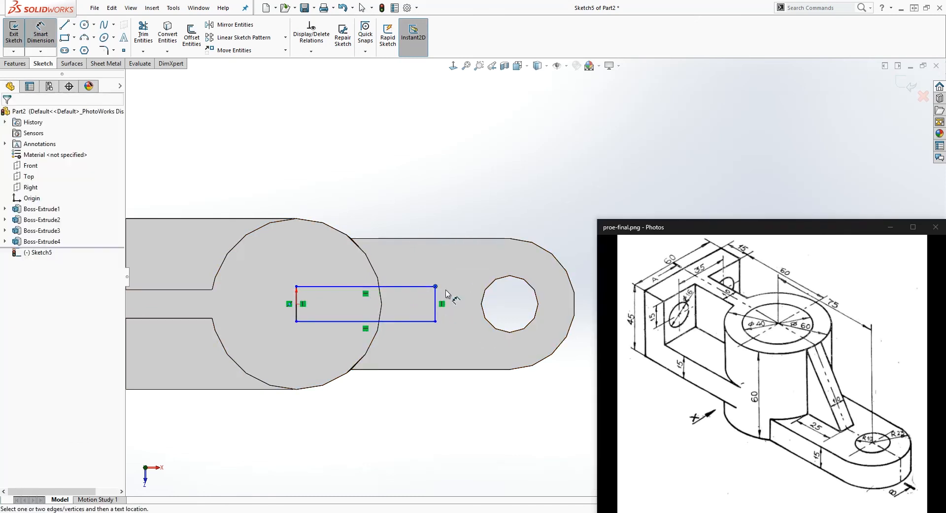
pyautogui.click(435, 300)
pyautogui.click(445, 308)
pyautogui.moveTo(456, 421); pyautogui.dragTo(449, 335, button='right')
pyautogui.click(435, 306)
pyautogui.moveTo(450, 437); pyautogui.dragTo(450, 305, button='right')
pyautogui.click(458, 310)
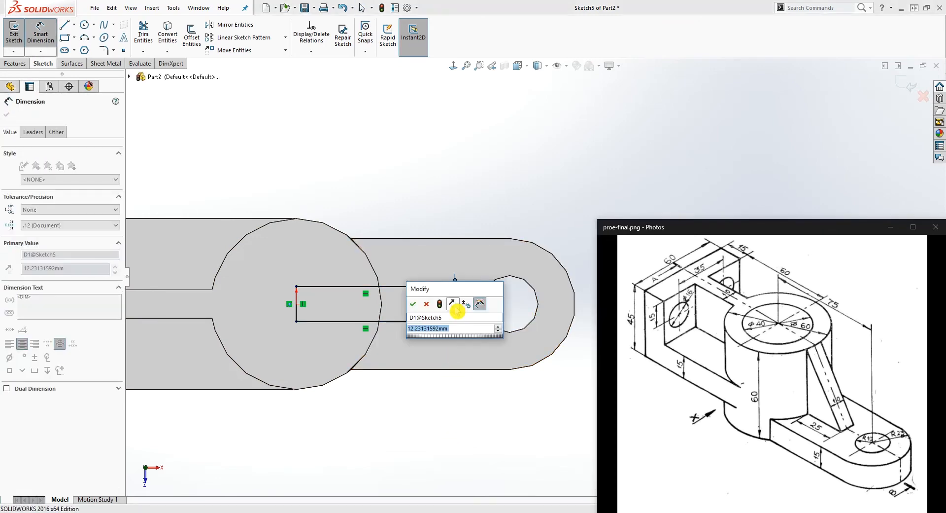
pyautogui.write('10')
pyautogui.press('Return')
pyautogui.press('Escape')
pyautogui.press('Escape')
# Step: Dimension the rectangle's length along the arm as 58 mm
pyautogui.moveTo(435, 413); pyautogui.dragTo(432, 355, button='right')
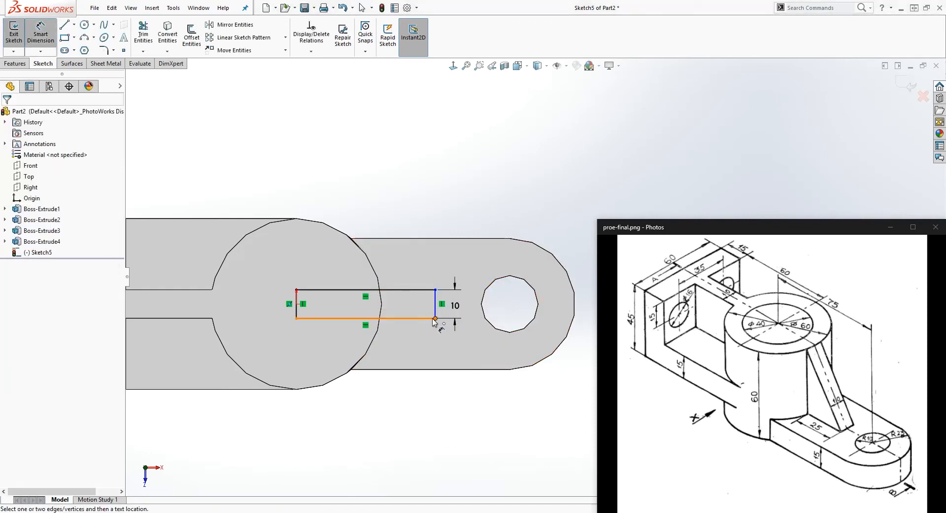
pyautogui.click(436, 319)
pyautogui.click(296, 318)
pyautogui.click(359, 415)
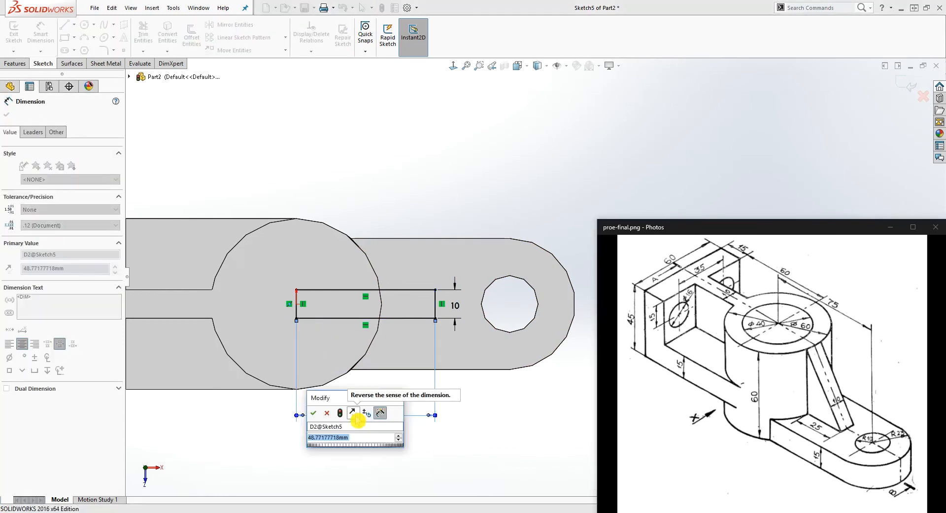
pyautogui.write('58')
pyautogui.press('Return')
pyautogui.press('Escape')
pyautogui.scroll(-1, 452, 412)
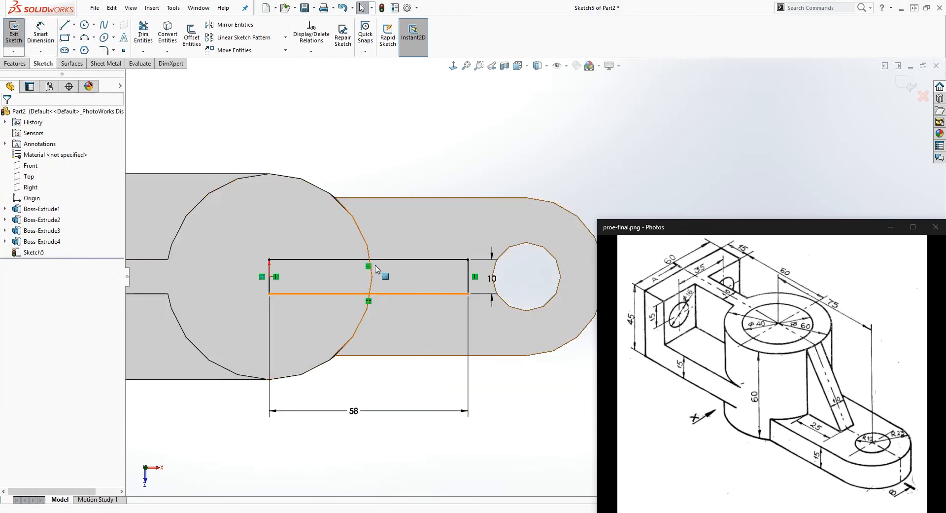
# Step: Examine the rectangle sketch's position against the cylinder and slotted arm from several angles
pyautogui.moveTo(428, 277)
pyautogui.mouseDown(button='middle')
pyautogui.moveTo(433, 306)
pyautogui.moveTo(377, 217)
pyautogui.mouseUp(button='middle')
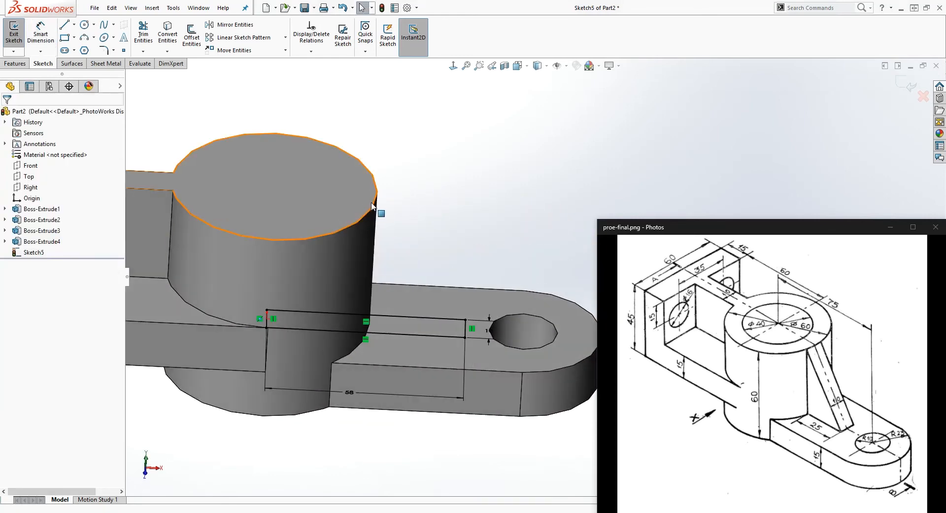
pyautogui.moveTo(459, 340); pyautogui.dragTo(442, 198, button='middle')
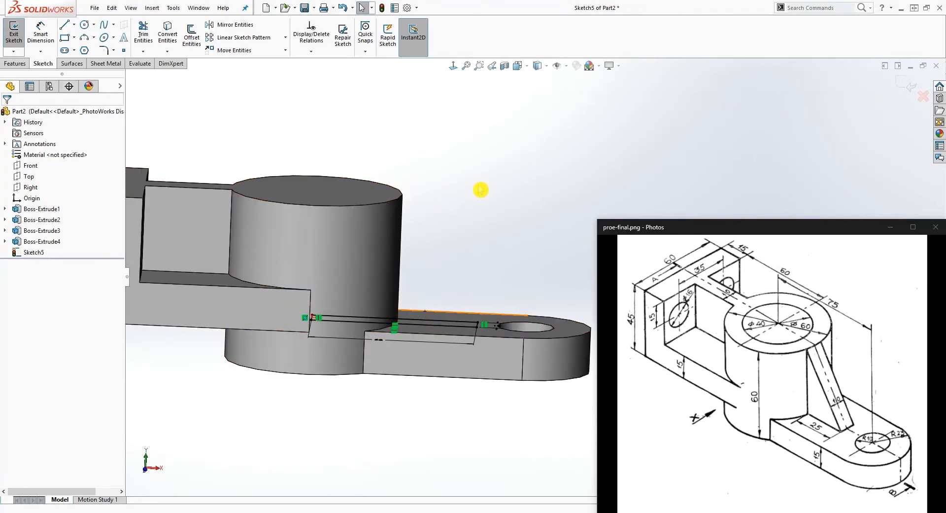
pyautogui.scroll(-3, 419, 217)
pyautogui.scroll(-2, 425, 211)
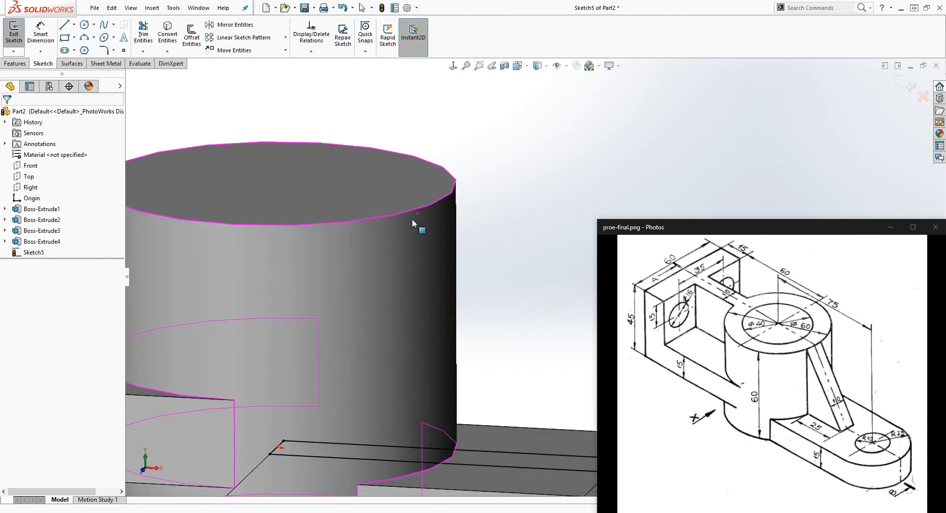
pyautogui.moveTo(429, 213); pyautogui.dragTo(442, 292, button='middle')
pyautogui.scroll(4, 442, 292)
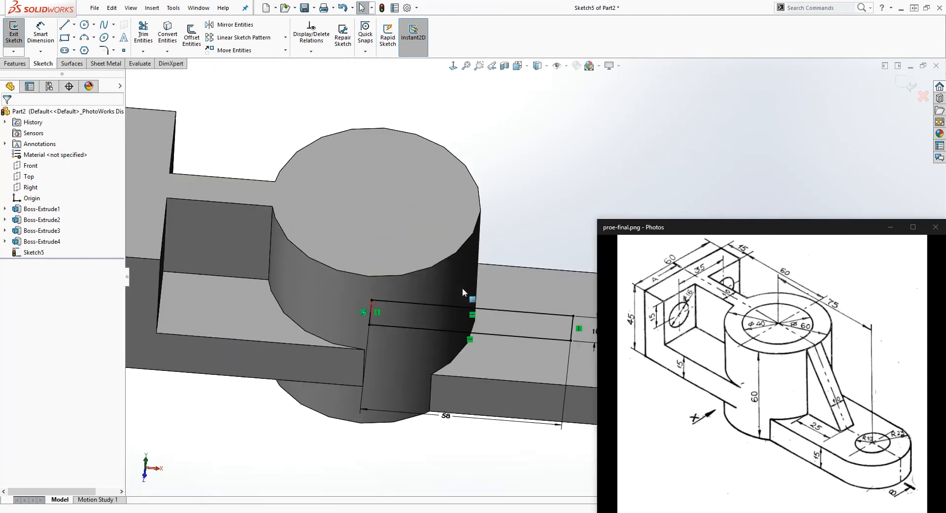
pyautogui.moveTo(521, 355); pyautogui.dragTo(527, 367, button='middle')
pyautogui.moveTo(463, 308); pyautogui.dragTo(458, 245, button='middle')
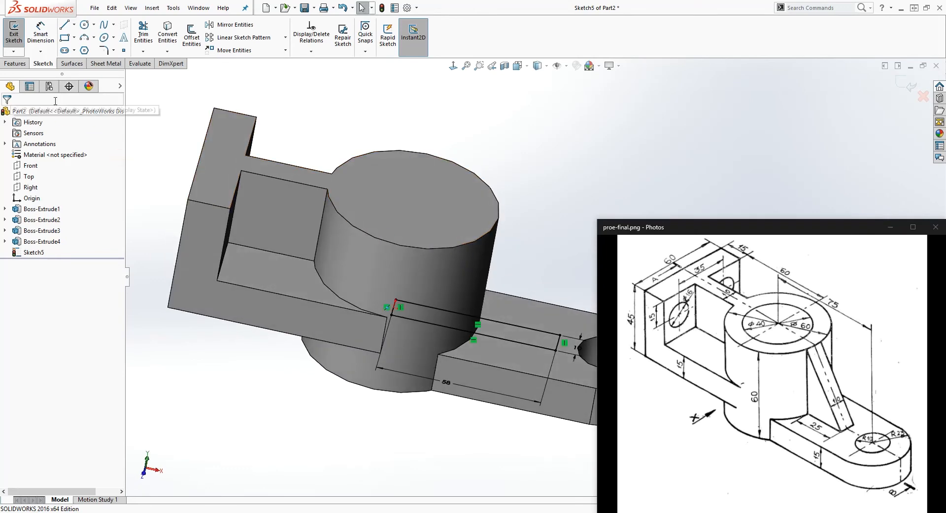
# Step: Extrude the rectangle up to the cylinder's top face using Up To Surface, merged with the body
pyautogui.click(20, 64)
pyautogui.click(18, 35)
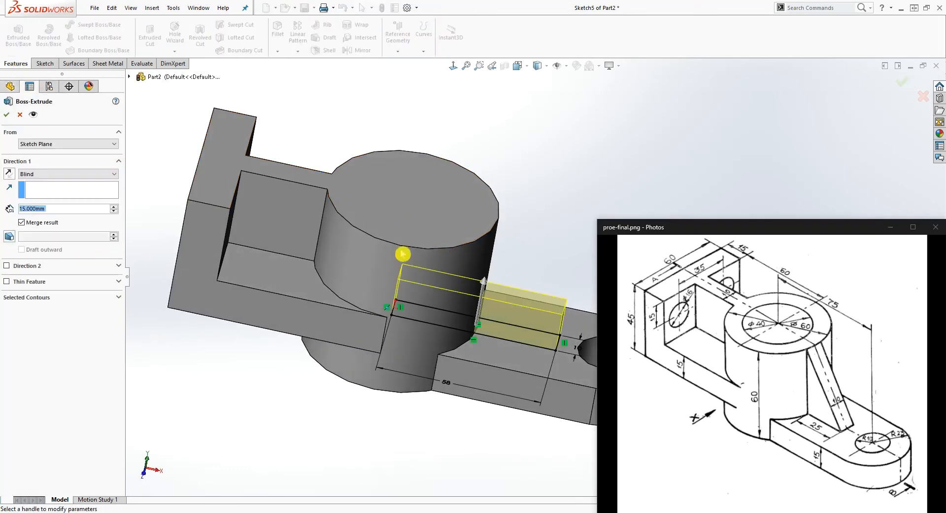
pyautogui.click(55, 174)
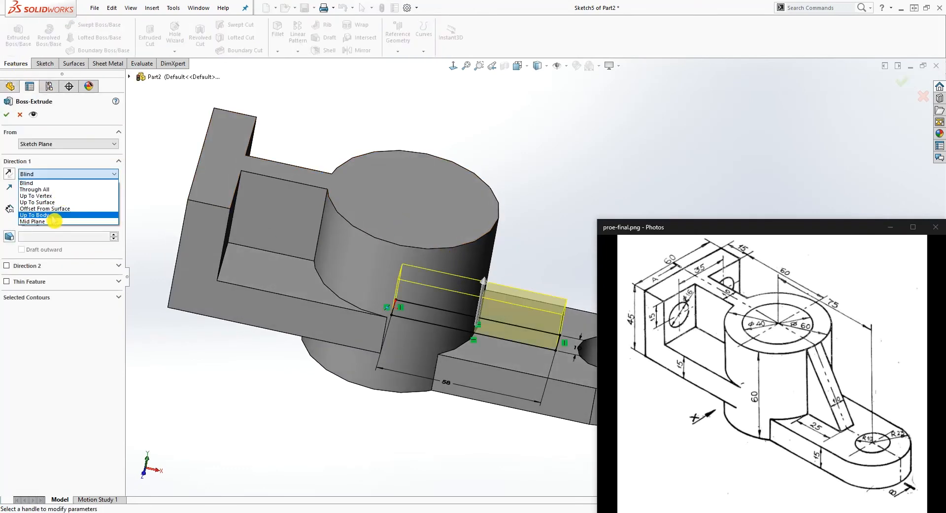
pyautogui.click(54, 202)
pyautogui.click(416, 197)
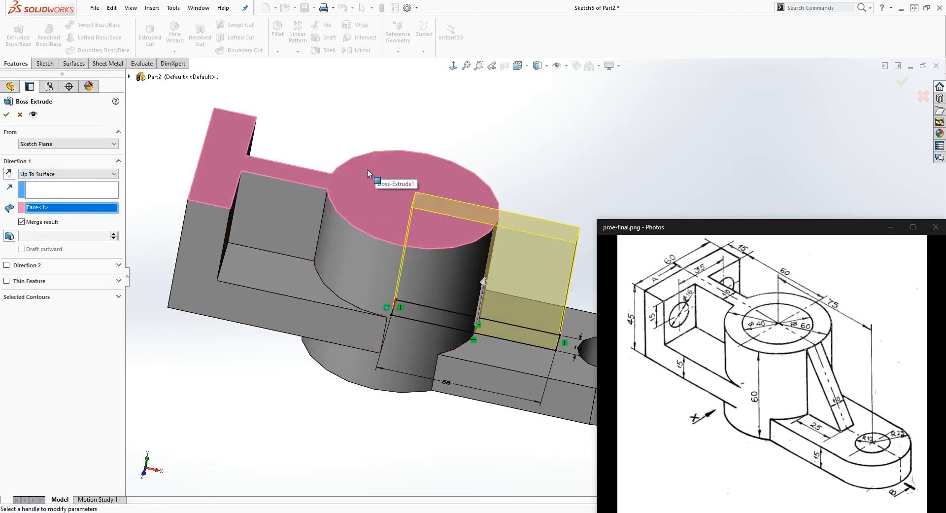
pyautogui.moveTo(524, 318); pyautogui.dragTo(546, 249, button='middle')
pyautogui.scroll(2, 546, 249)
pyautogui.click(583, 188)
# Step: View the bracket from the front and compare the rib block's side profile with the reference drawing
pyautogui.scroll(-4, 584, 188)
pyautogui.scroll(4, 443, 333)
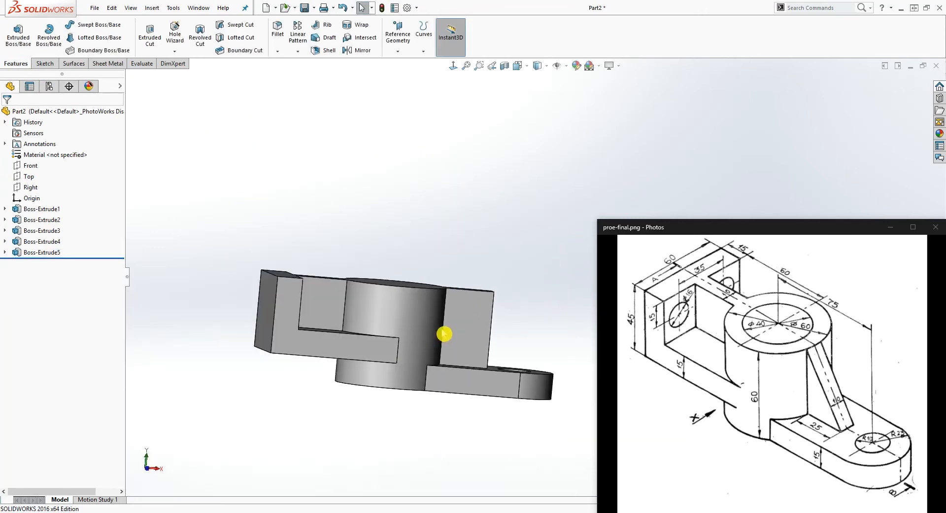
pyautogui.scroll(-2, 463, 165)
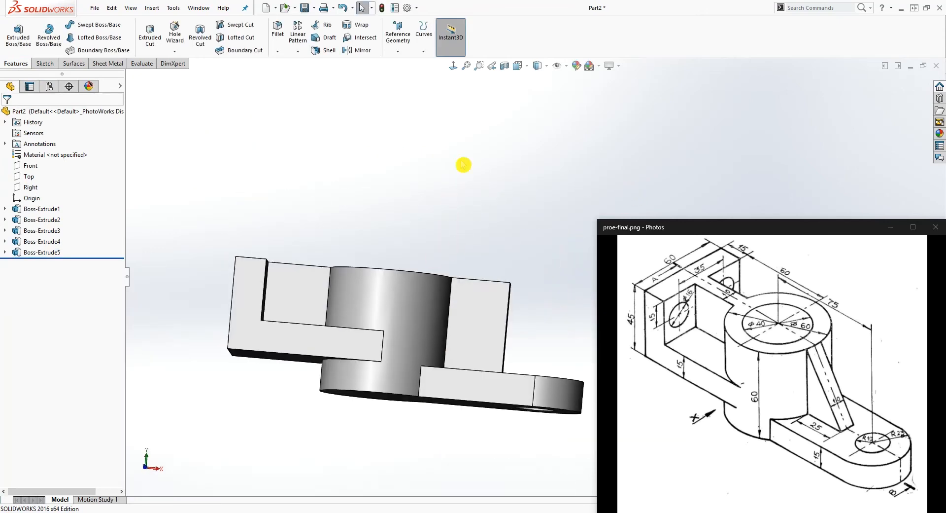
pyautogui.click(453, 65)
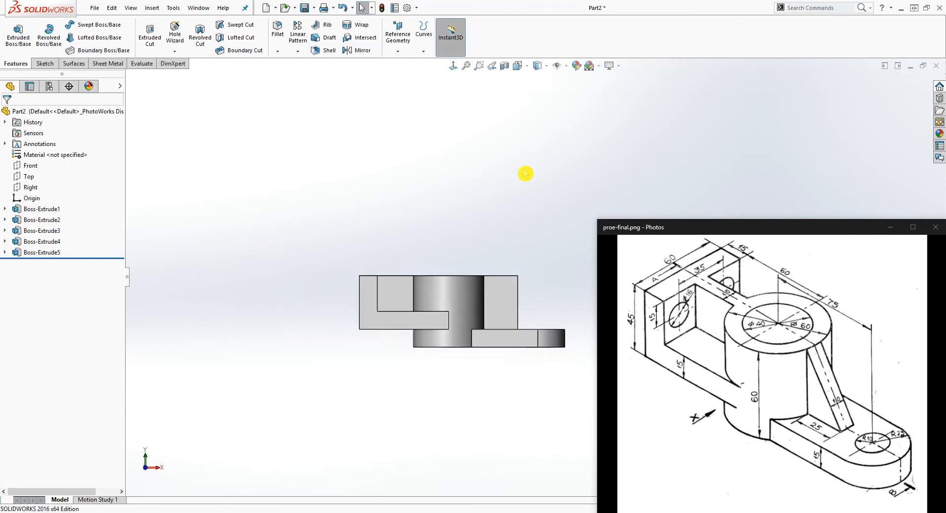
pyautogui.scroll(-4, 547, 338)
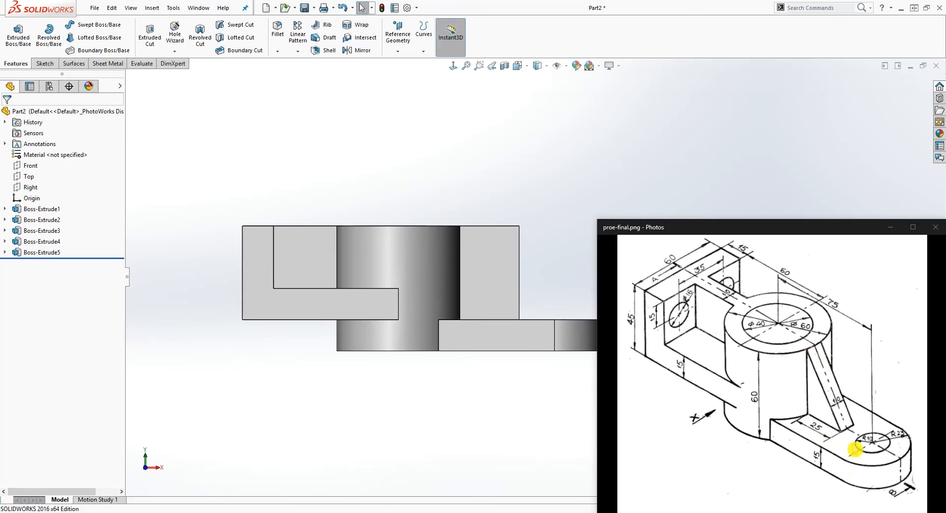
pyautogui.scroll(-3, 577, 210)
pyautogui.scroll(4, 541, 291)
pyautogui.scroll(-2, 536, 293)
pyautogui.scroll(-3, 542, 292)
pyautogui.scroll(3, 557, 291)
pyautogui.scroll(-5, 556, 291)
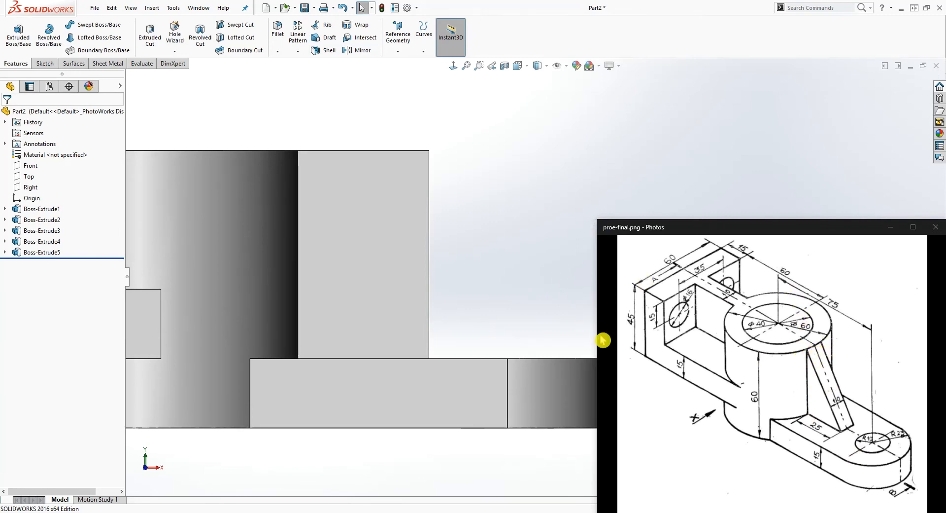
pyautogui.scroll(2, 453, 293)
pyautogui.scroll(-2, 200, 207)
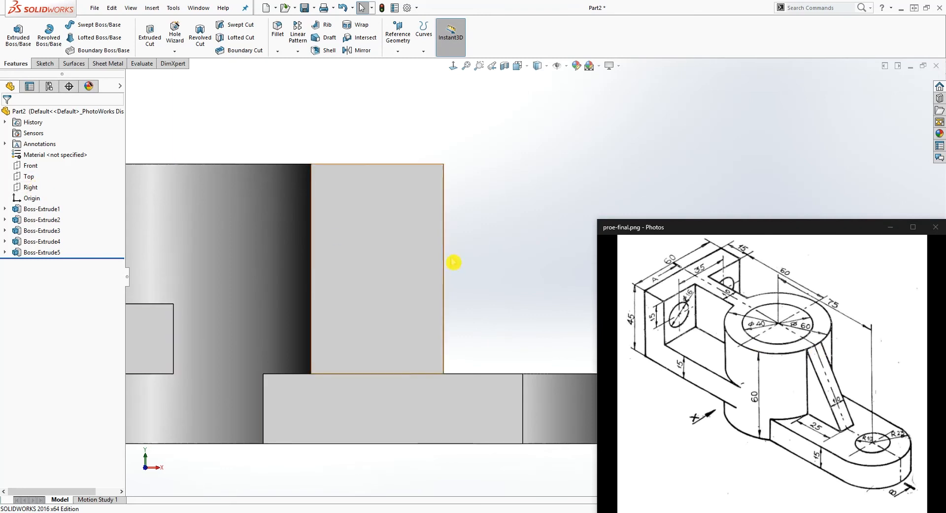
# Step: On the rib block's side face, sketch a sloping line about 52.7 mm long from its upper cylinder-side corner to near its lower outer corner
pyautogui.click(387, 218)
pyautogui.click(44, 65)
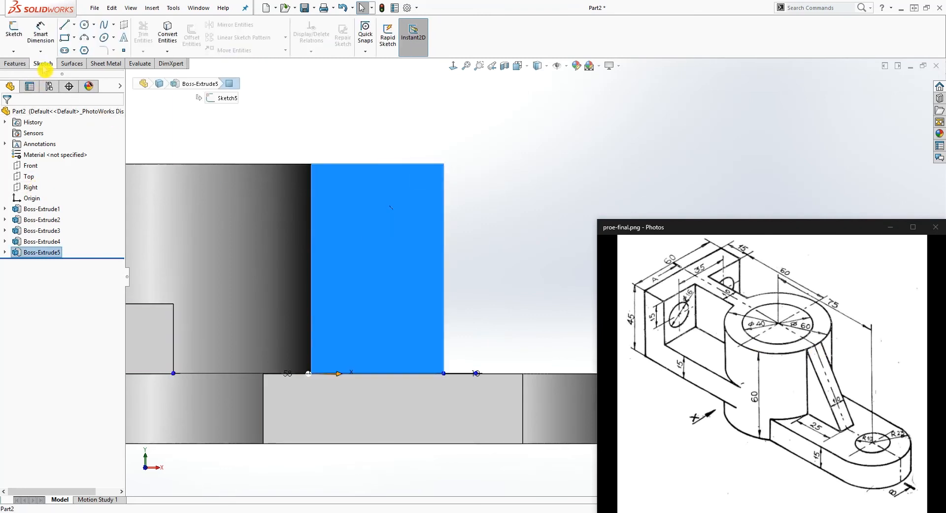
pyautogui.click(14, 30)
pyautogui.press('l')
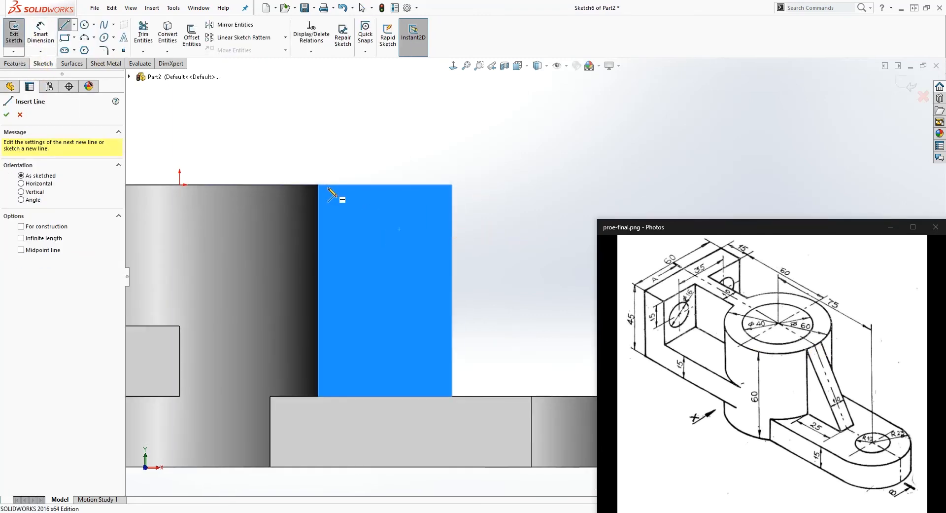
pyautogui.click(319, 186)
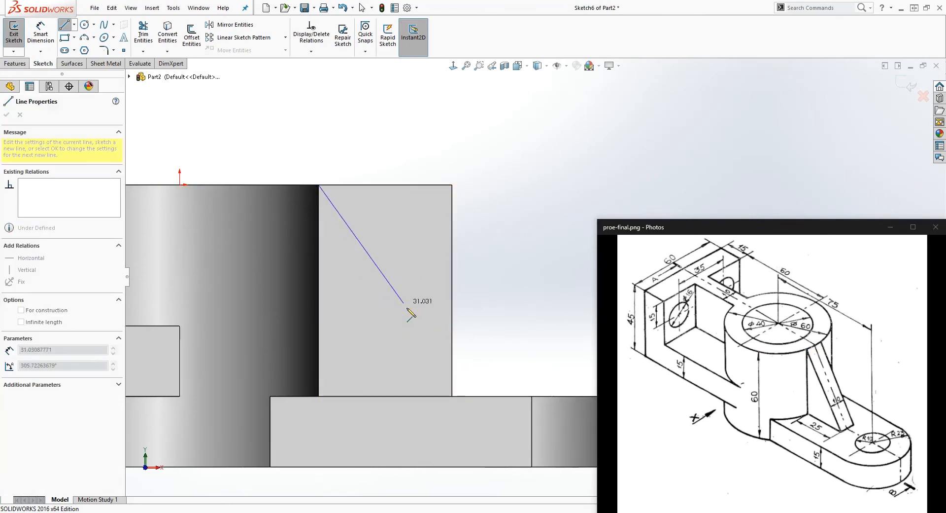
pyautogui.click(449, 396)
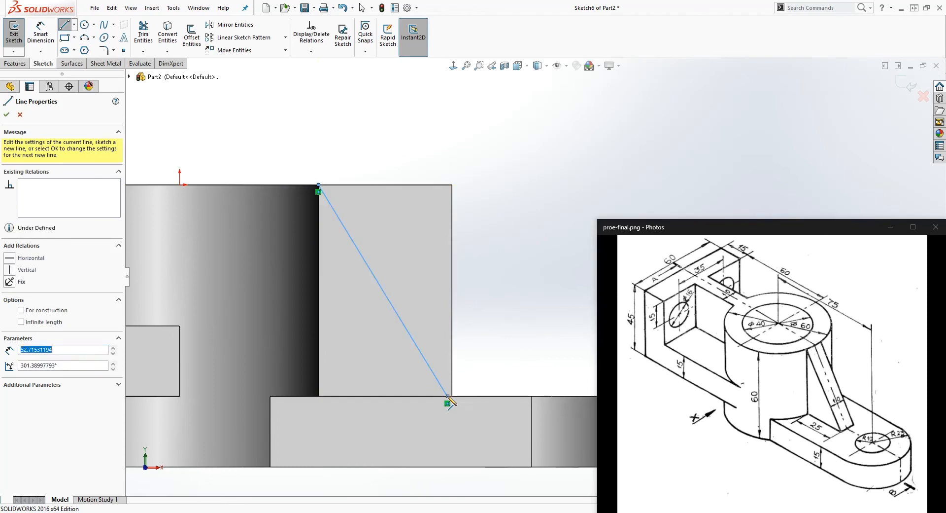
pyautogui.press('Escape')
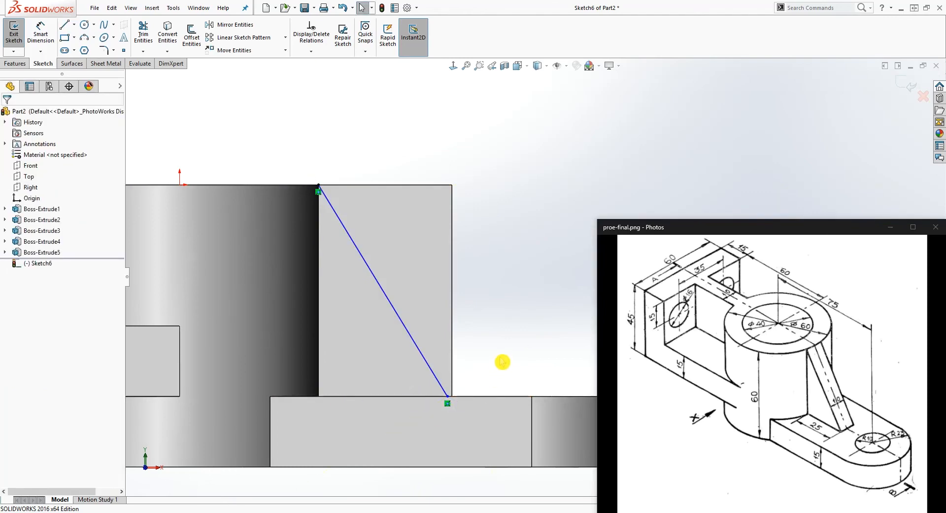
# Step: Dimension the sloping line's lower end 25 mm horizontally from the block's edge at the cylinder
pyautogui.moveTo(499, 337); pyautogui.dragTo(485, 291, button='right')
pyautogui.scroll(-1, 461, 404)
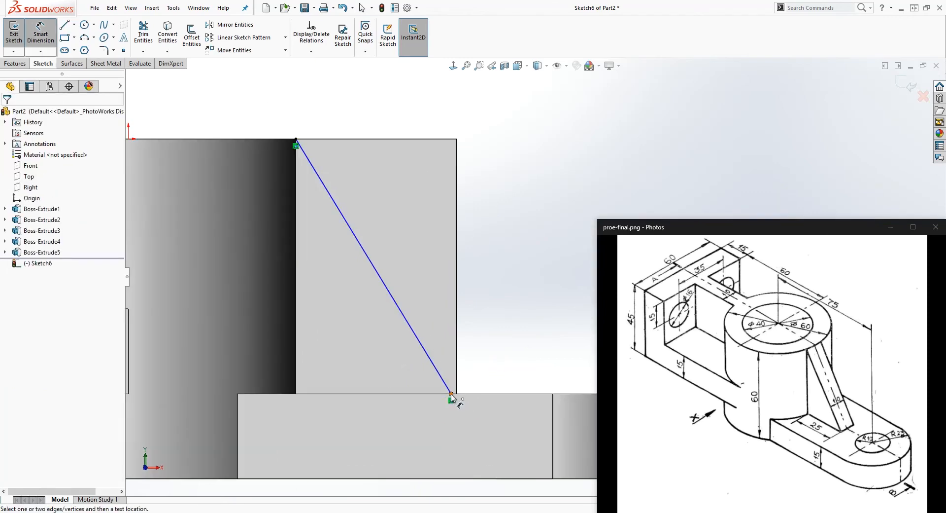
pyautogui.click(451, 393)
pyautogui.click(296, 319)
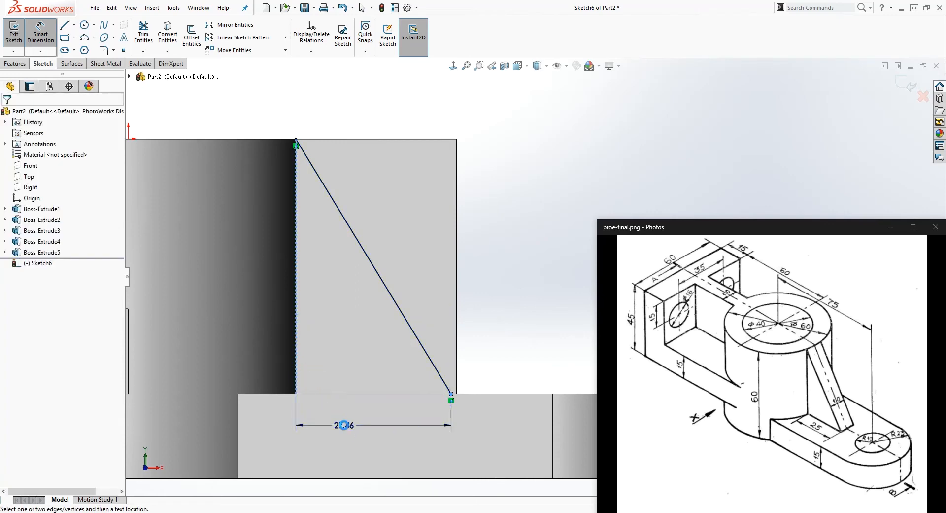
pyautogui.click(339, 423)
pyautogui.write('25')
pyautogui.press('Return')
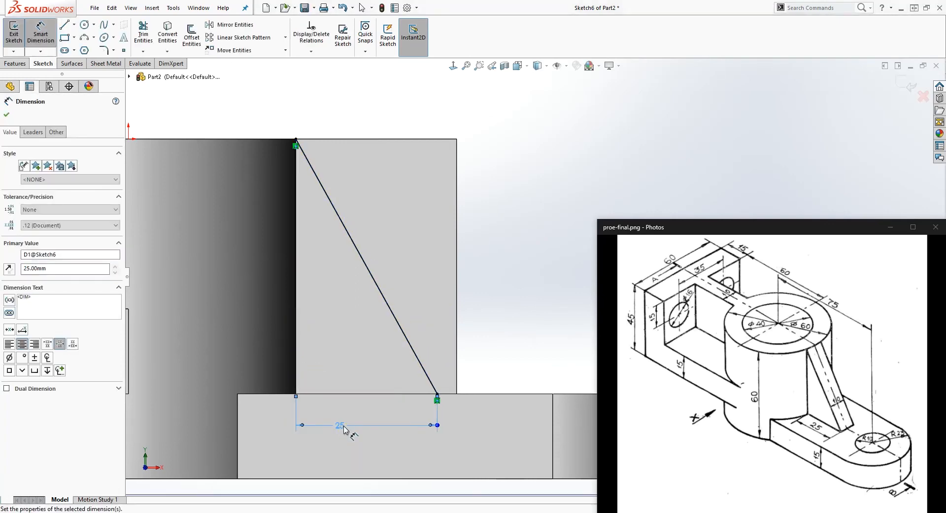
# Step: Sketch a horizontal line from the slope's upper end past the block and a vertical line down to the arm's upper edge
pyautogui.moveTo(494, 251); pyautogui.dragTo(462, 234, button='right')
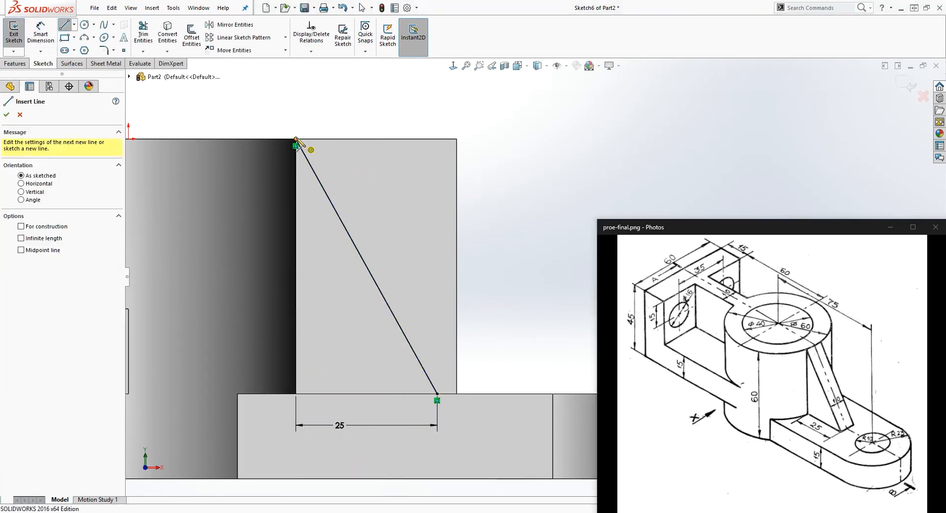
pyautogui.click(296, 140)
pyautogui.click(485, 139)
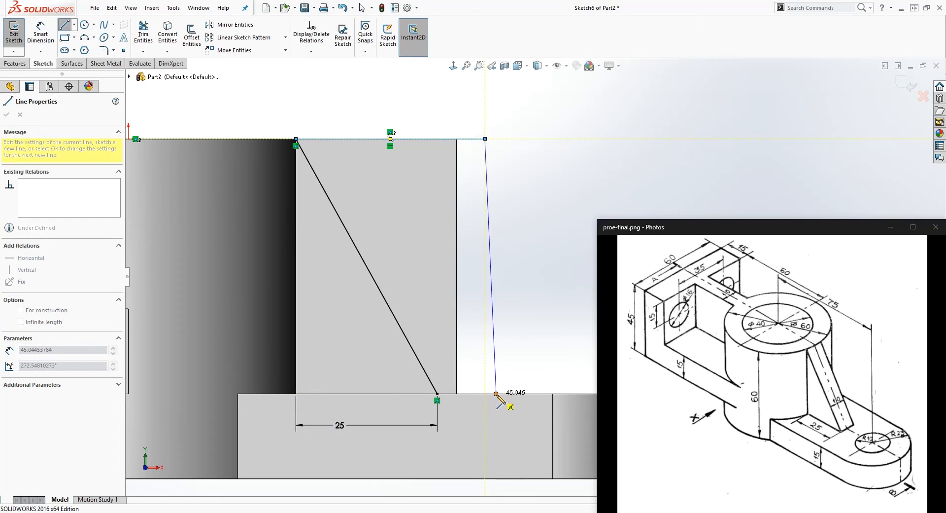
pyautogui.click(486, 317)
pyautogui.press('Escape')
pyautogui.moveTo(486, 320); pyautogui.dragTo(489, 395)
pyautogui.click(488, 416)
# Step: Close the profile with a short line along the arm's upper edge and align its vertical side with the block's outer edge
pyautogui.press('l')
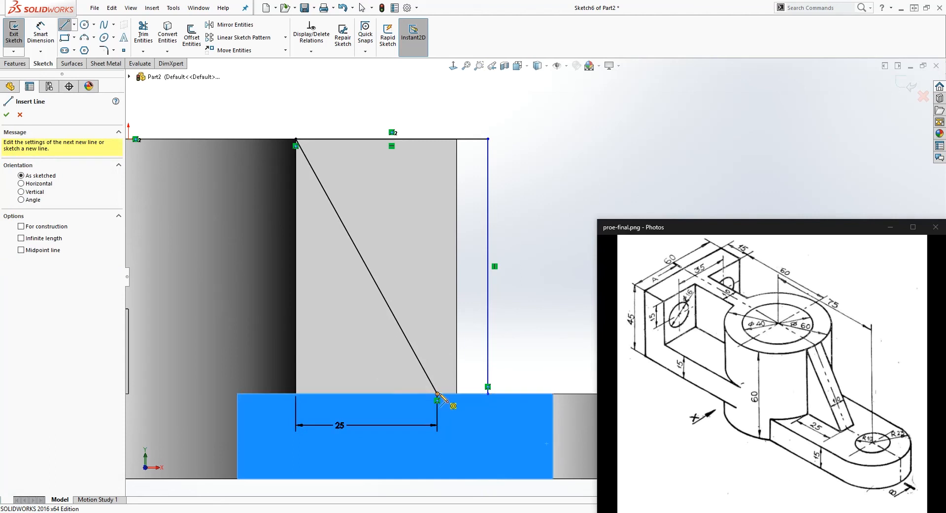
pyautogui.click(438, 394)
pyautogui.click(488, 394)
pyautogui.press('Escape')
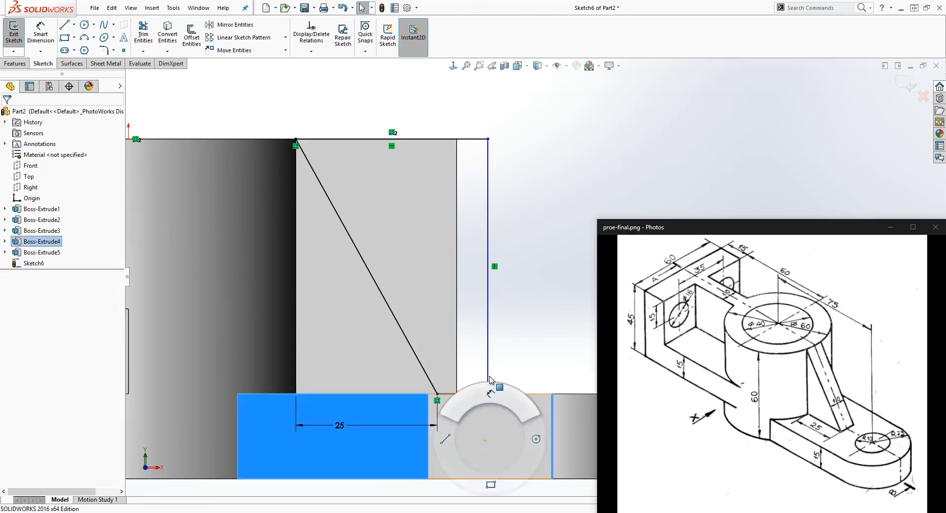
pyautogui.press('d')
pyautogui.press('Escape')
pyautogui.moveTo(489, 141); pyautogui.dragTo(458, 141)
pyautogui.click(479, 341)
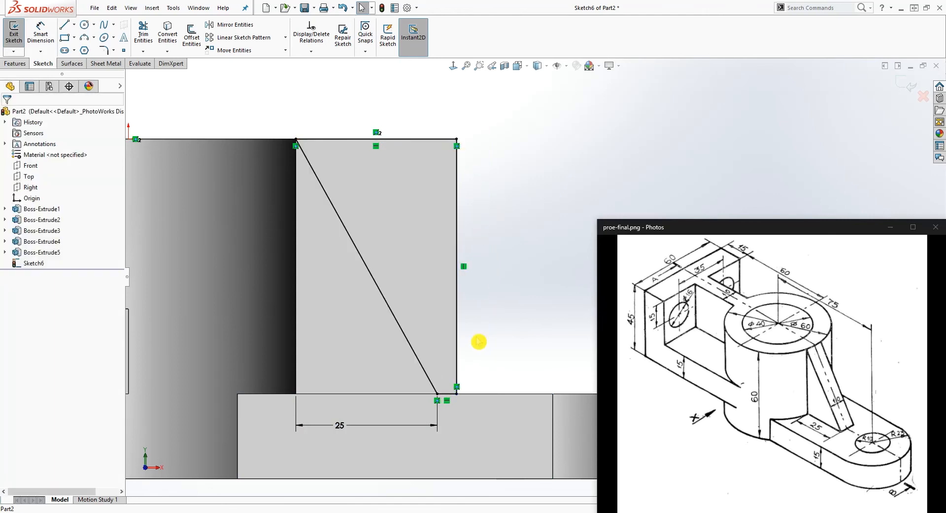
# Step: Cut the closed profile out of the rib block with an Up To Next extruded cut, leaving a sloping rib
pyautogui.click(20, 63)
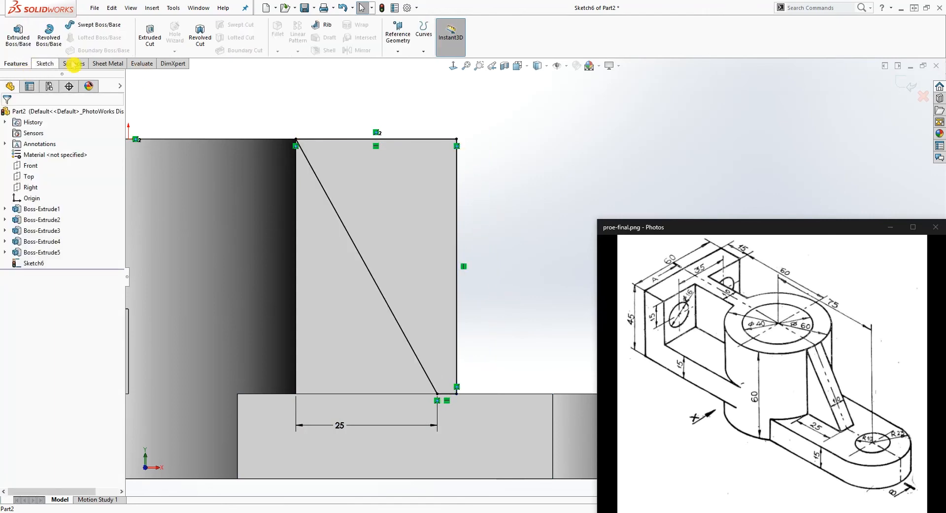
pyautogui.click(152, 39)
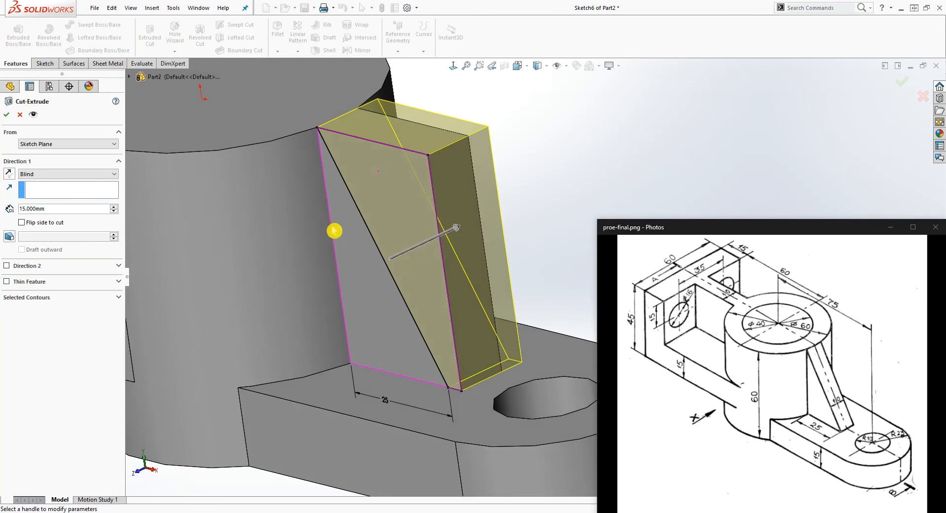
pyautogui.click(91, 174)
pyautogui.click(61, 191)
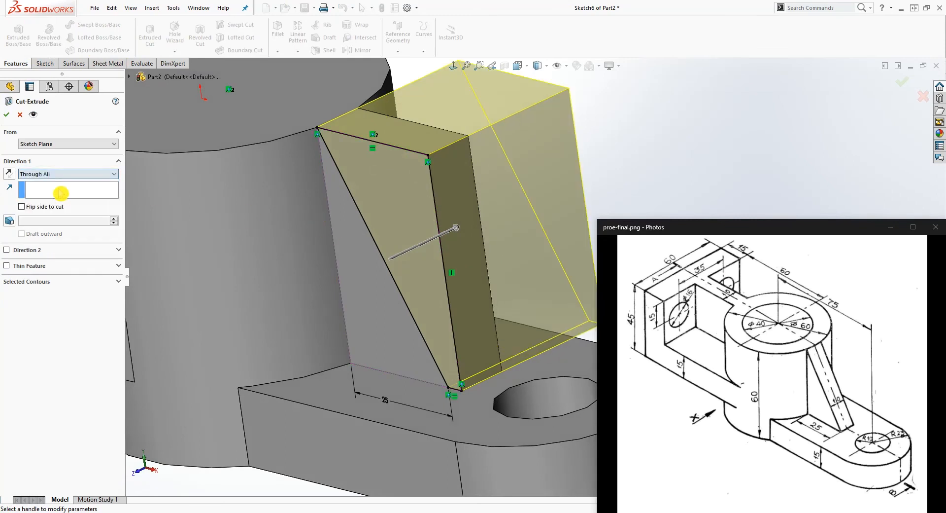
pyautogui.click(94, 174)
pyautogui.click(64, 200)
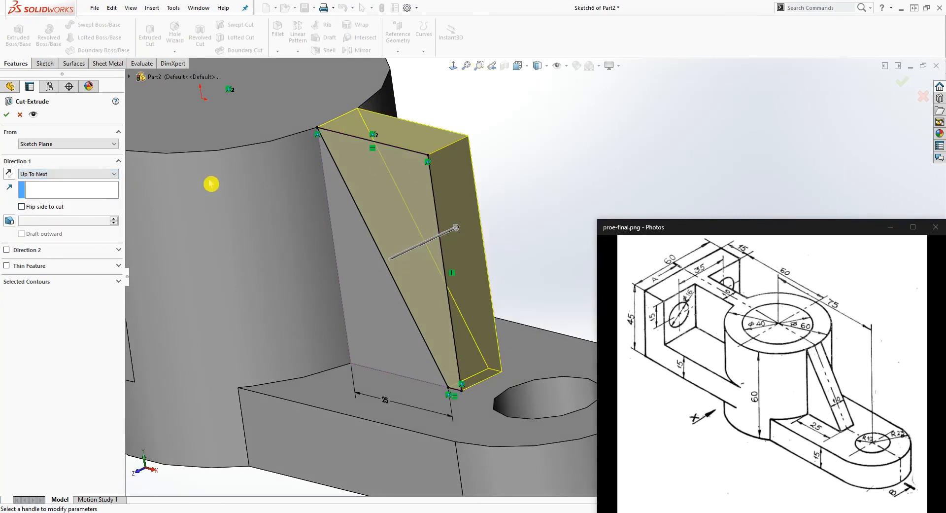
pyautogui.scroll(2, 351, 282)
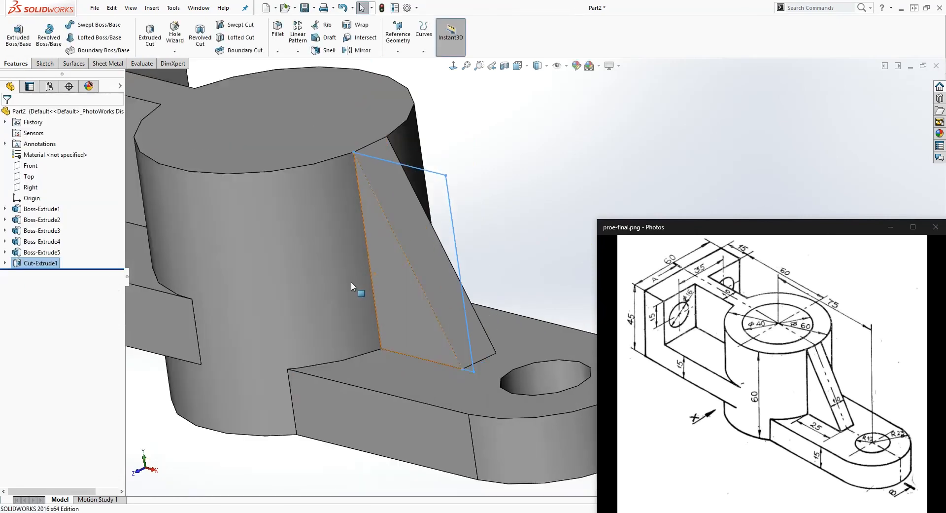
# Step: Examine the sloping rib from several angles, checking where its upper end meets the cylinder
pyautogui.moveTo(350, 282); pyautogui.dragTo(376, 239, button='middle')
pyautogui.click(463, 235)
pyautogui.moveTo(446, 258); pyautogui.dragTo(393, 221, button='middle')
pyautogui.scroll(-4, 347, 188)
pyautogui.moveTo(347, 188); pyautogui.dragTo(352, 169, button='middle')
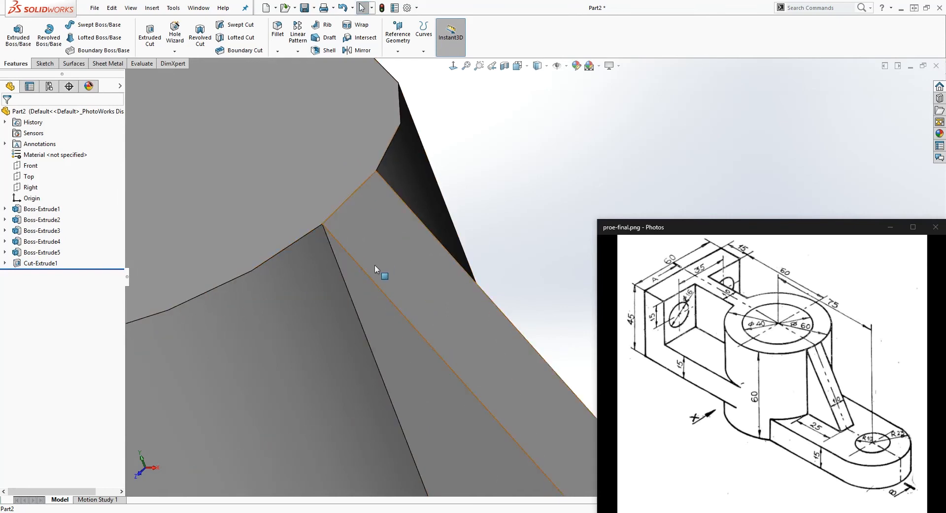
pyautogui.scroll(5, 375, 265)
pyautogui.scroll(-2, 488, 305)
pyautogui.moveTo(488, 305); pyautogui.dragTo(458, 344, button='middle')
# Step: Start a sketch on the cylinder's top face and draw a circle about 44 mm in diameter centred on the origin
pyautogui.click(445, 259)
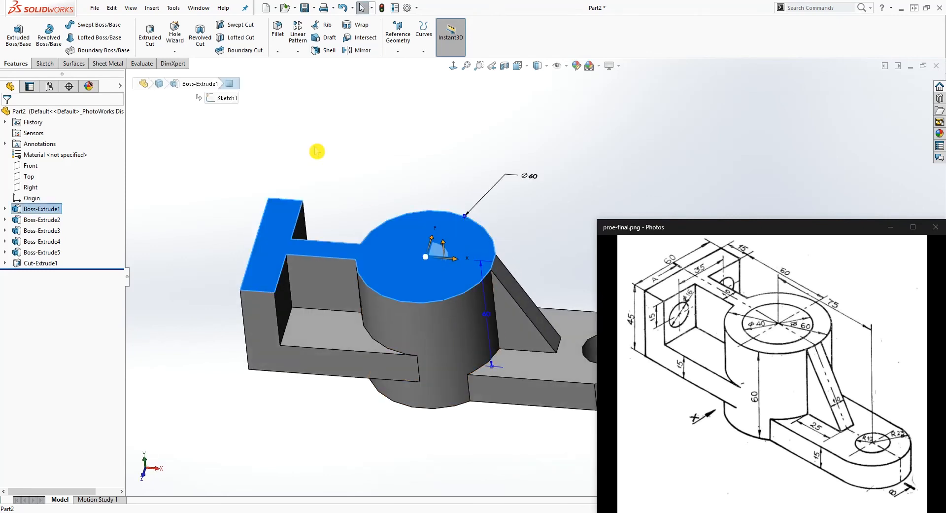
pyautogui.click(48, 65)
pyautogui.click(14, 33)
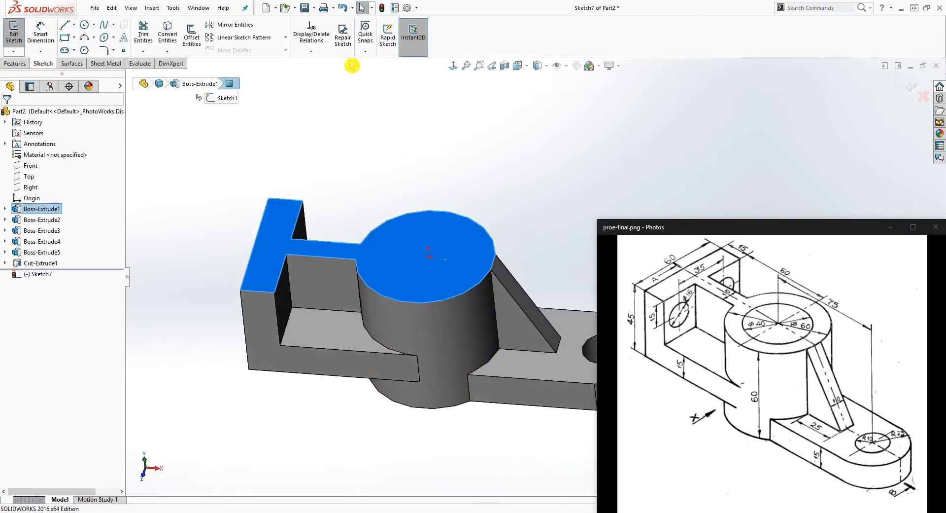
pyautogui.click(453, 66)
pyautogui.scroll(-2, 574, 313)
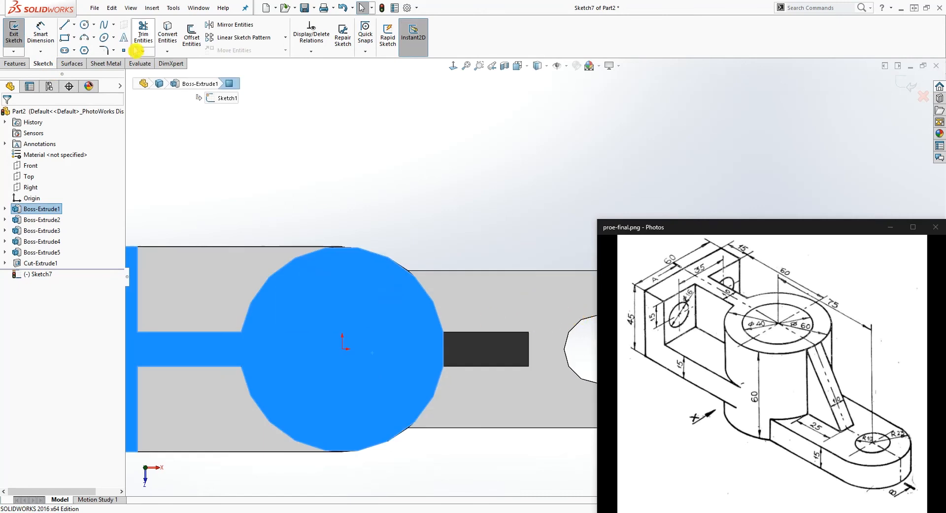
pyautogui.click(87, 24)
pyautogui.click(342, 349)
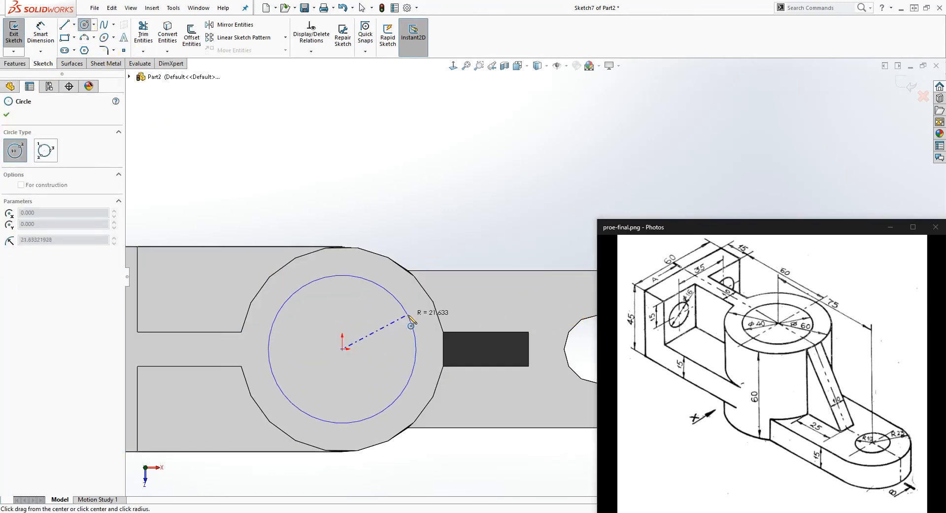
pyautogui.click(407, 311)
# Step: Set the diameter of the circle on the cylinder's top face to 40 mm
pyautogui.moveTo(421, 464); pyautogui.dragTo(418, 373, button='right')
pyautogui.click(395, 296)
pyautogui.click(392, 190)
pyautogui.write('40')
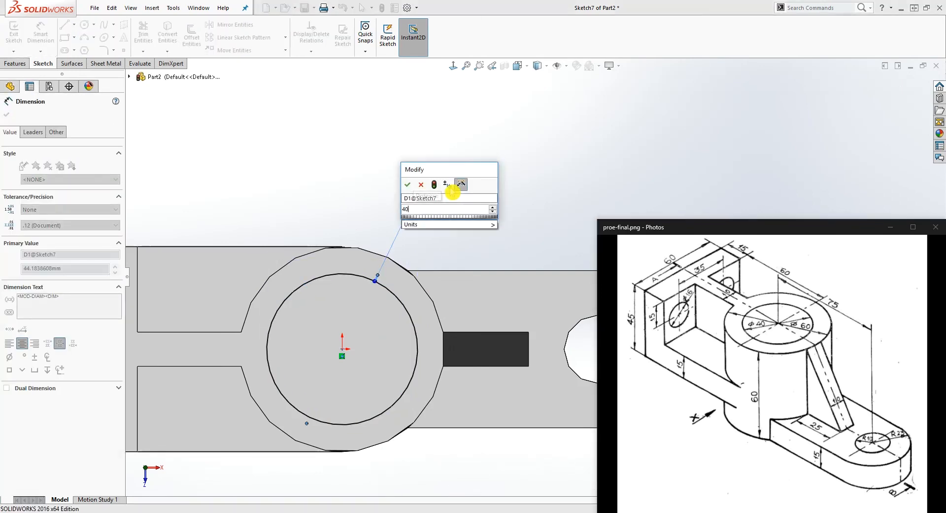
pyautogui.press('Return')
pyautogui.press('Escape')
# Step: Cut the 40 mm circle through the cylinder with an Up To Next extruded cut
pyautogui.click(7, 64)
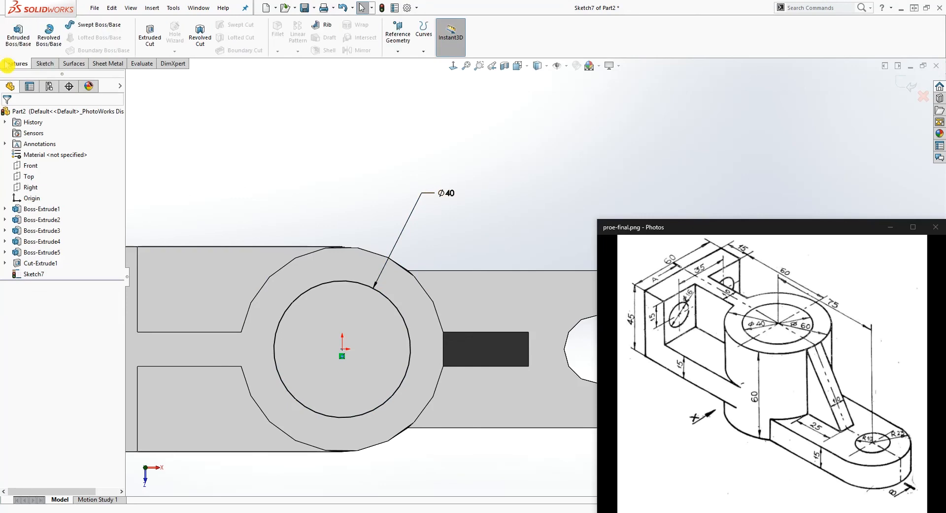
pyautogui.click(146, 43)
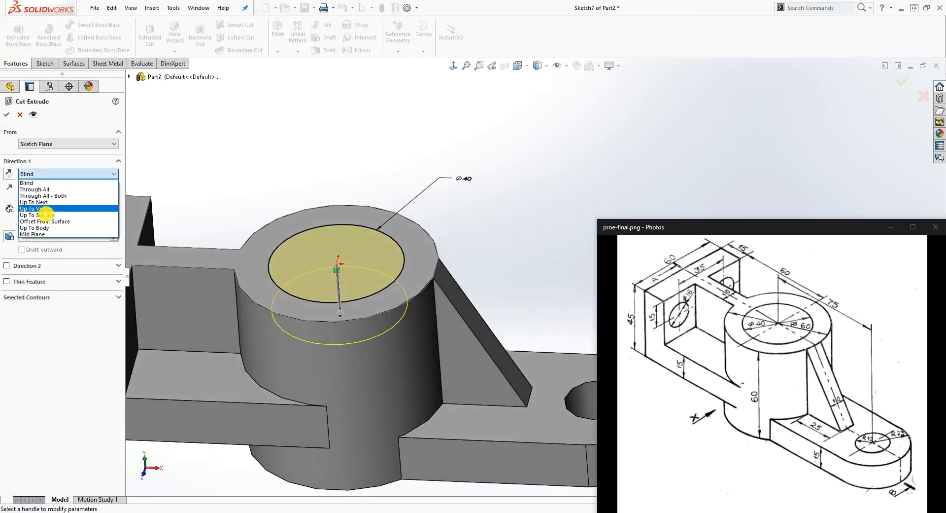
pyautogui.click(45, 203)
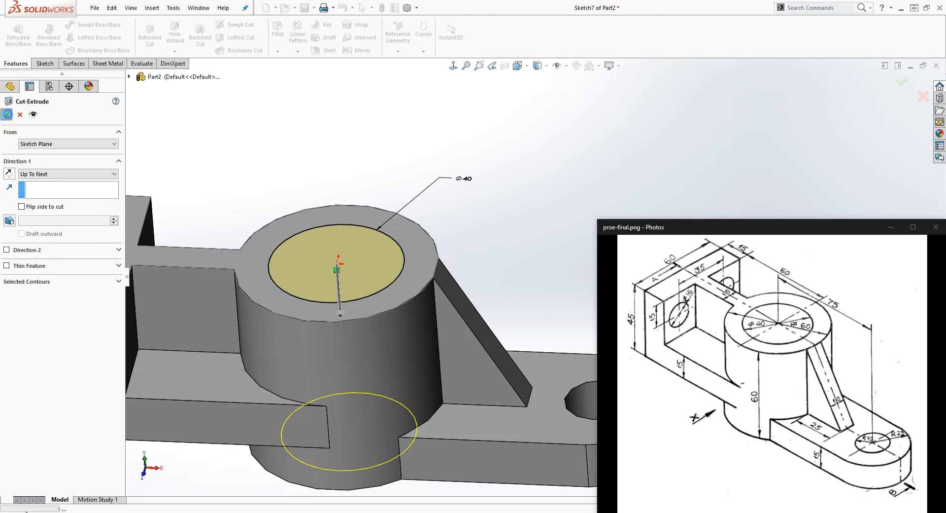
# Step: Start a sketch on the end plate's outer face and view that face straight on
pyautogui.scroll(2, 270, 207)
pyautogui.moveTo(274, 215); pyautogui.dragTo(401, 191, button='middle')
pyautogui.click(459, 318)
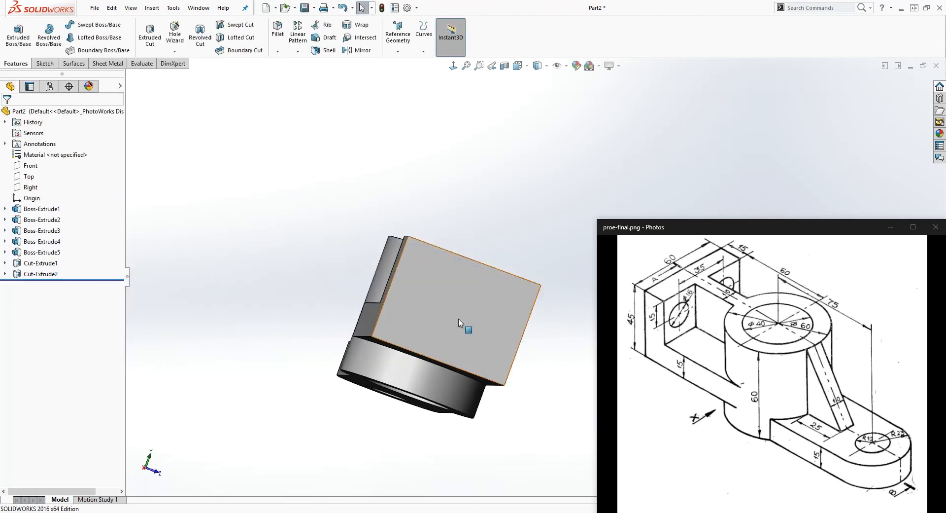
pyautogui.click(45, 65)
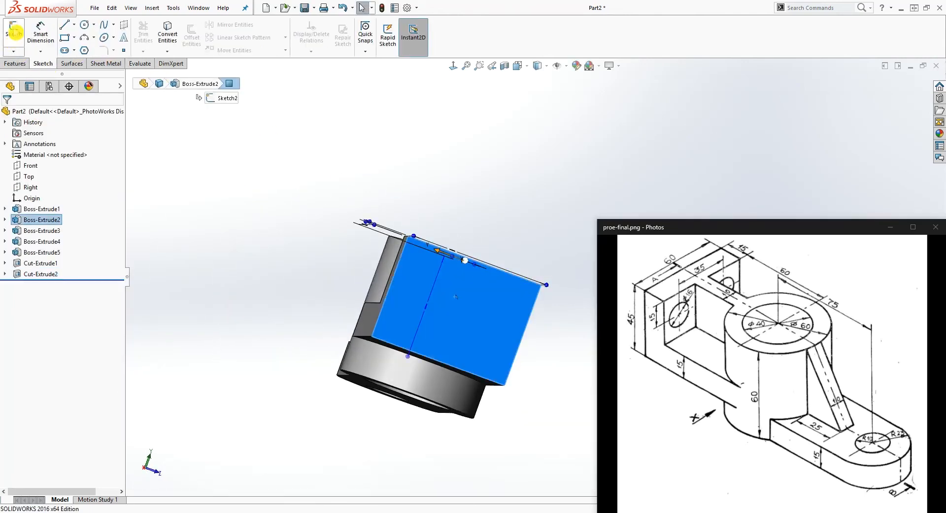
pyautogui.click(14, 35)
pyautogui.click(453, 65)
pyautogui.scroll(-4, 702, 144)
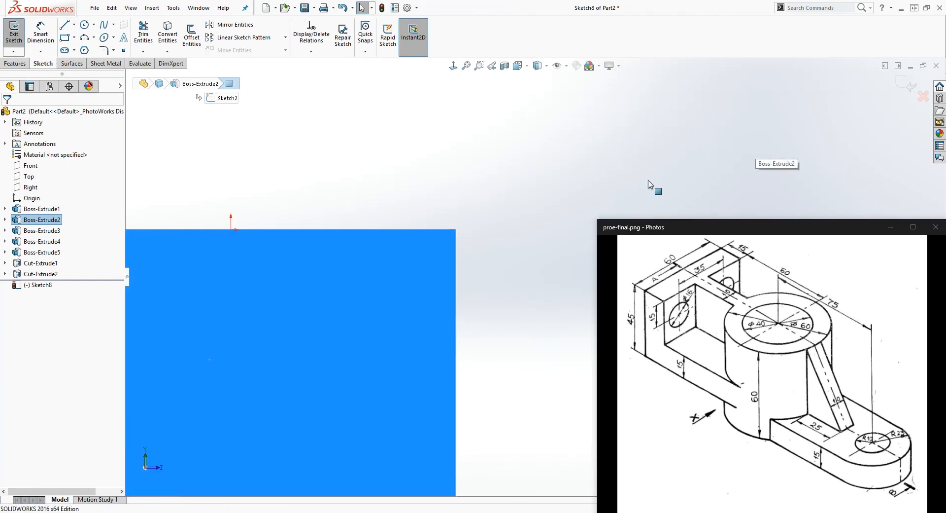
pyautogui.scroll(4, 524, 242)
pyautogui.scroll(-1, 525, 314)
# Step: Sketch a vertical line about 20 mm long downward from the origin on the plate's upper edge
pyautogui.click(538, 325)
pyautogui.press('l')
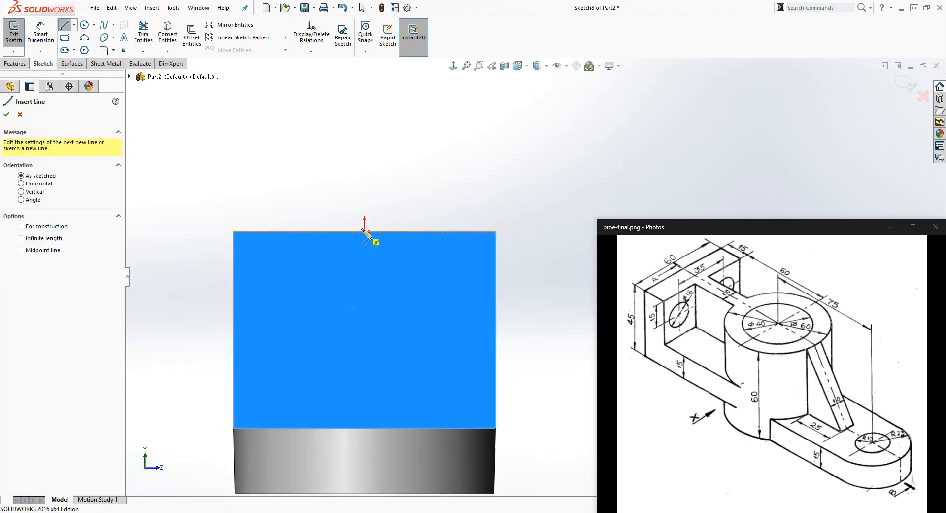
pyautogui.click(364, 231)
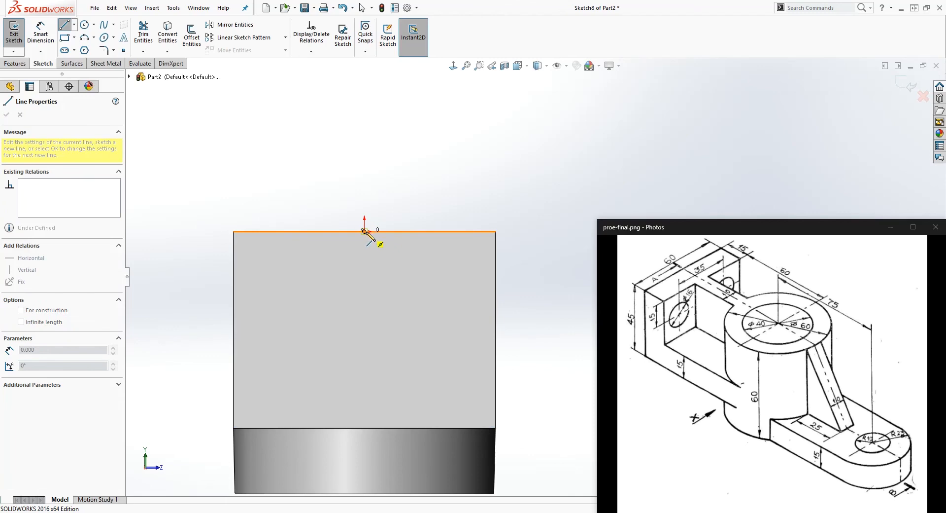
pyautogui.click(364, 317)
pyautogui.press('Escape')
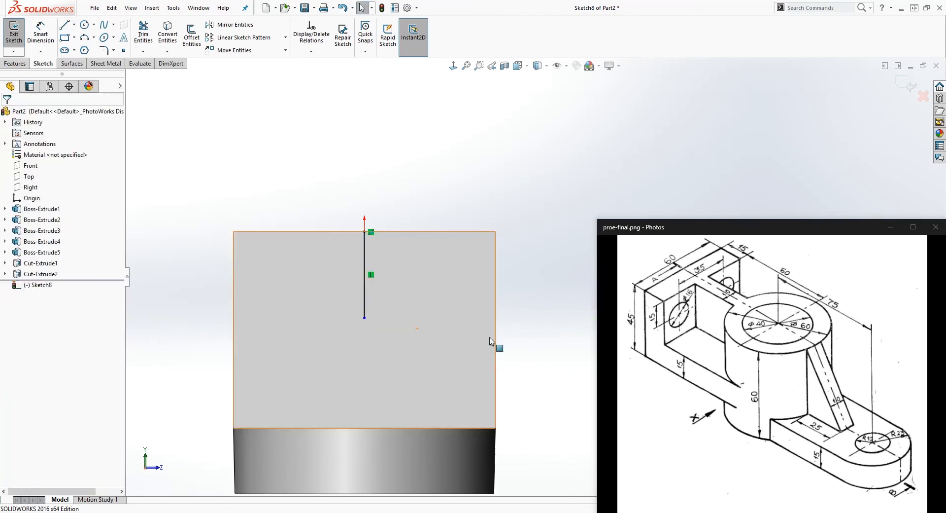
# Step: Sketch a horizontal line about 49 mm long across the plate, just below the vertical line's lower end
pyautogui.moveTo(327, 310); pyautogui.dragTo(262, 338, button='right')
pyautogui.click(321, 339)
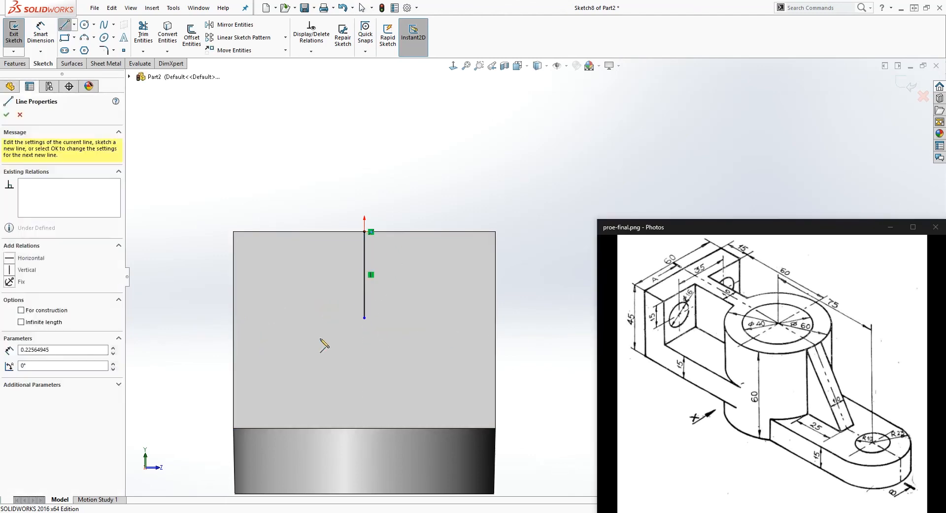
pyautogui.click(474, 336)
pyautogui.press('Escape')
# Step: Add a Midpoint relation between the horizontal line and the vertical line's lower endpoint
pyautogui.click(394, 335)
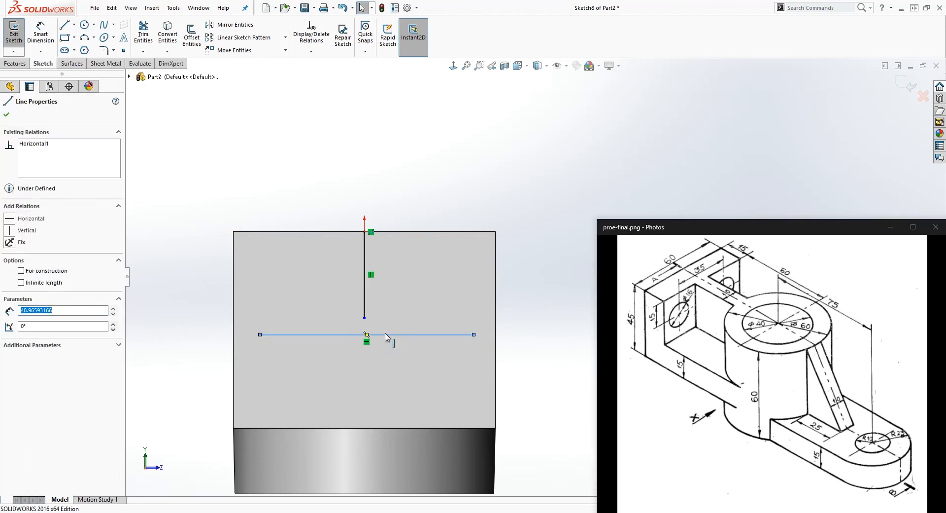
pyautogui.keyDown('ctrl'); pyautogui.click(365, 318); pyautogui.keyUp('ctrl')
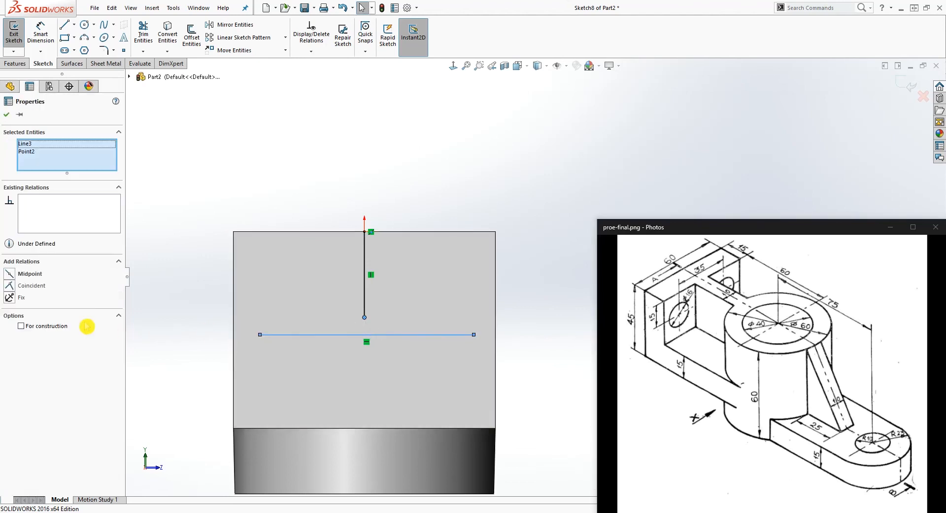
pyautogui.click(12, 275)
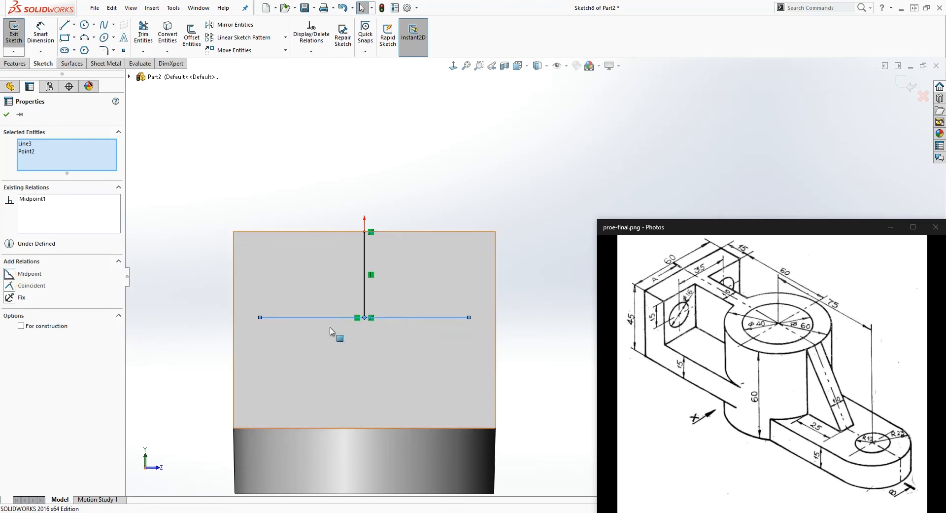
pyautogui.click(215, 313)
# Step: Draw two circles, each about 9 mm in diameter, centred on the two ends of the horizontal line
pyautogui.click(85, 26)
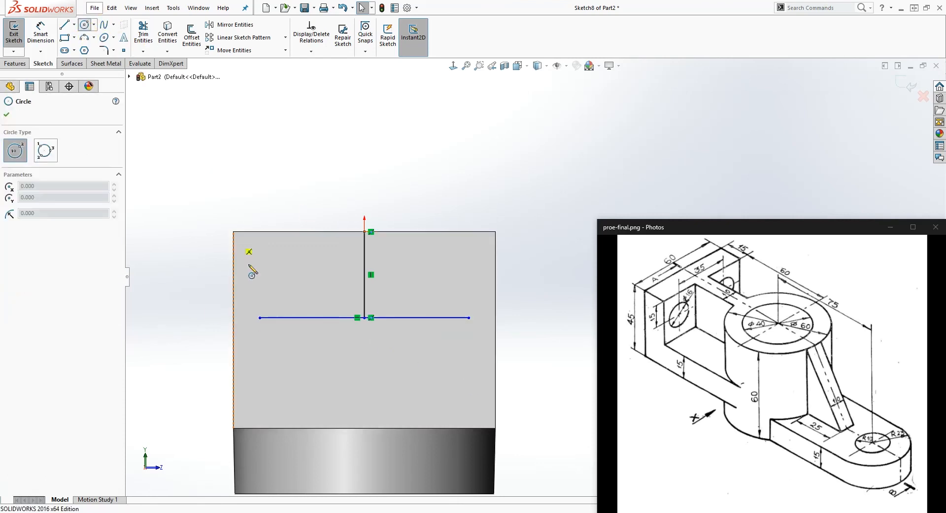
pyautogui.click(260, 318)
pyautogui.click(279, 312)
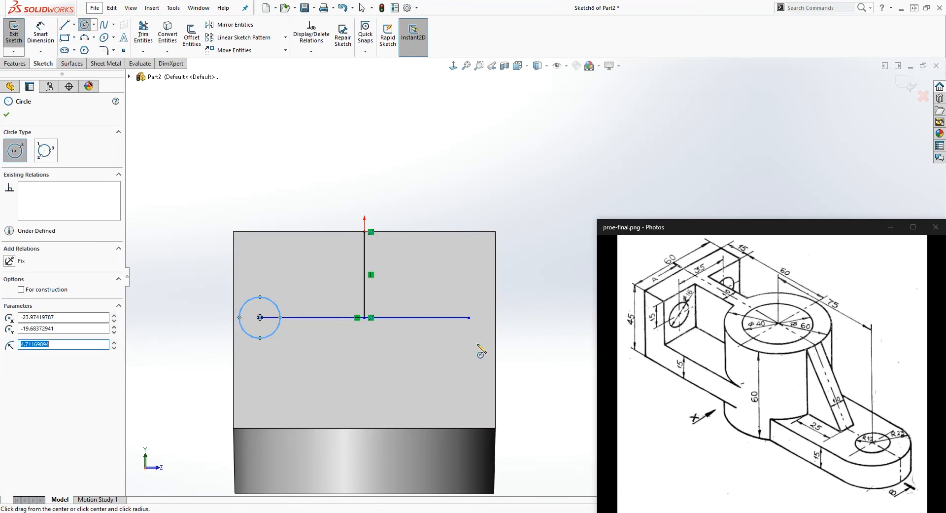
pyautogui.click(468, 317)
pyautogui.click(485, 308)
pyautogui.press('Escape')
# Step: Convert the vertical and horizontal lines to construction geometry
pyautogui.moveTo(393, 359); pyautogui.dragTo(340, 276)
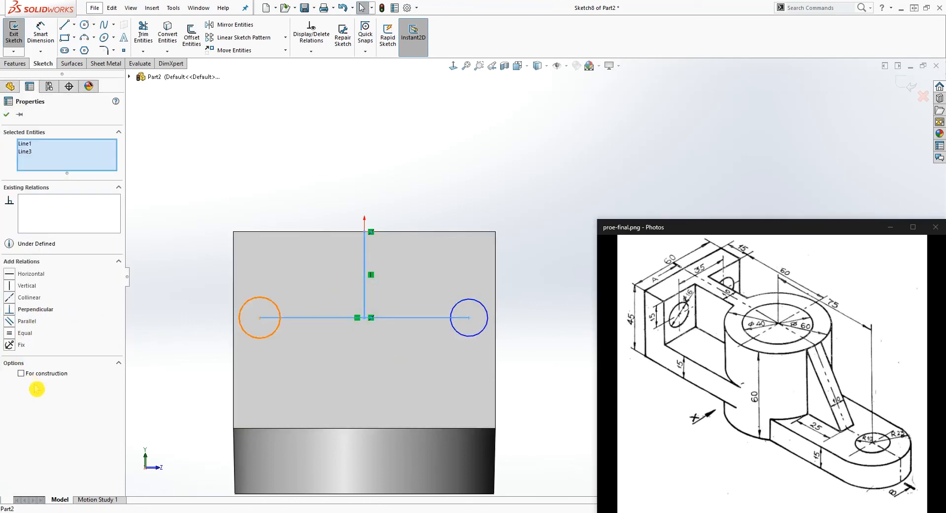
pyautogui.click(22, 374)
pyautogui.press('Escape')
pyautogui.click(503, 355)
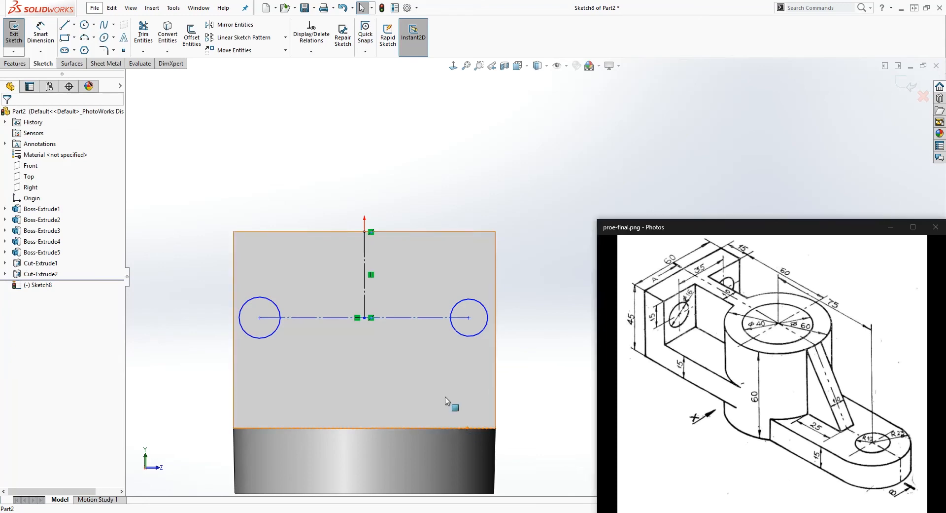
# Step: Dimension the horizontal construction line between the circle centres to 35 mm
pyautogui.moveTo(445, 397); pyautogui.dragTo(427, 301, button='right')
pyautogui.click(344, 318)
pyautogui.click(351, 382)
pyautogui.write('3')
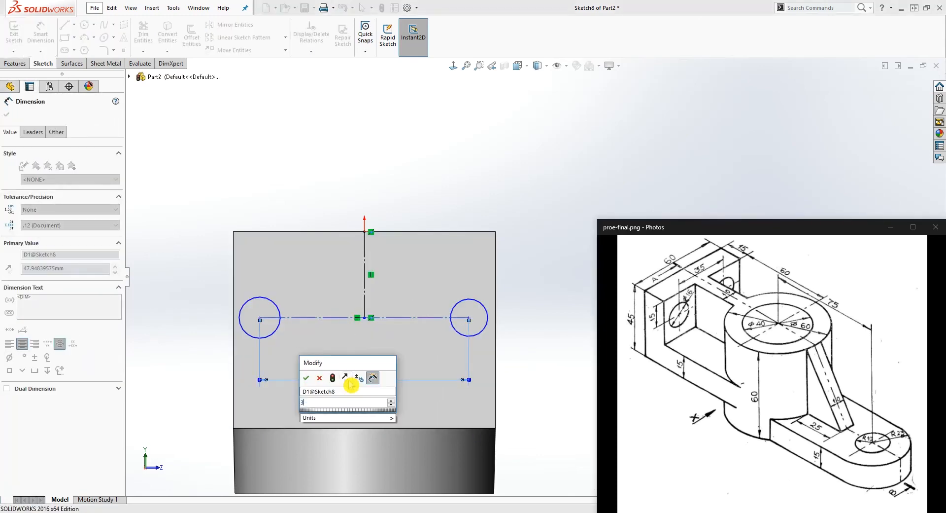
pyautogui.write('5')
pyautogui.press('Return')
pyautogui.press('Escape')
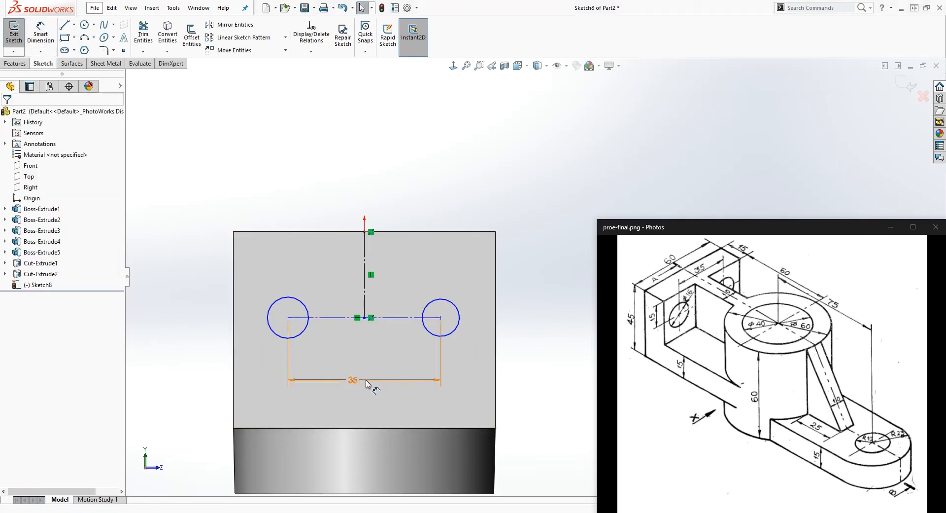
# Step: Dimension the circle centre 15 mm below the plate's upper edge
pyautogui.moveTo(397, 344); pyautogui.dragTo(375, 276, button='right')
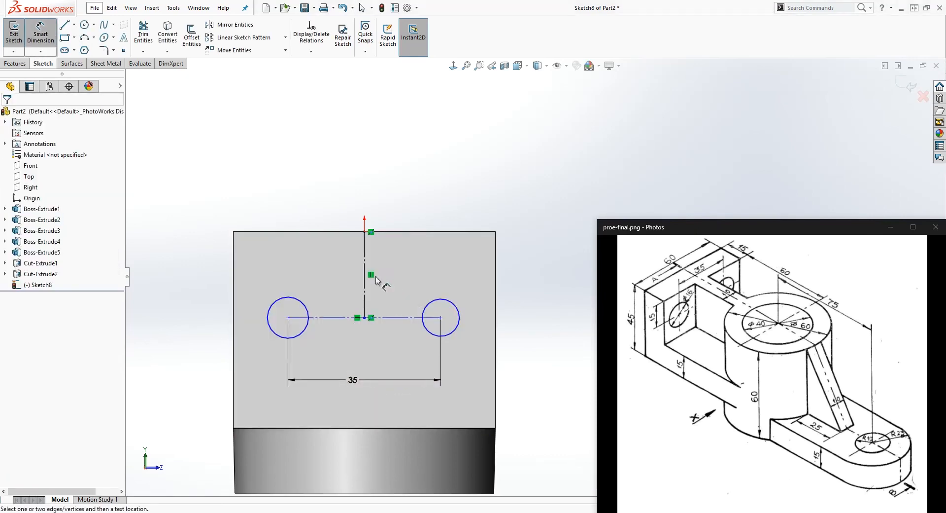
pyautogui.click(458, 313)
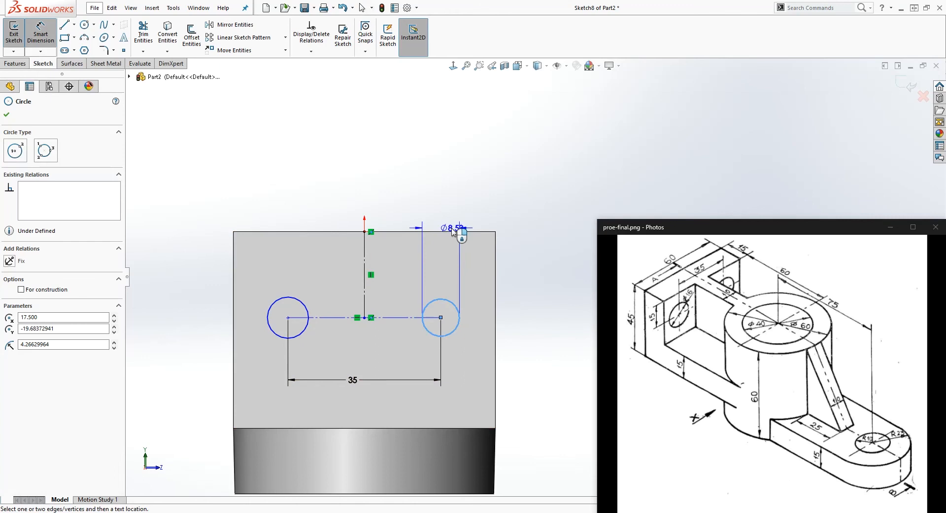
pyautogui.click(449, 232)
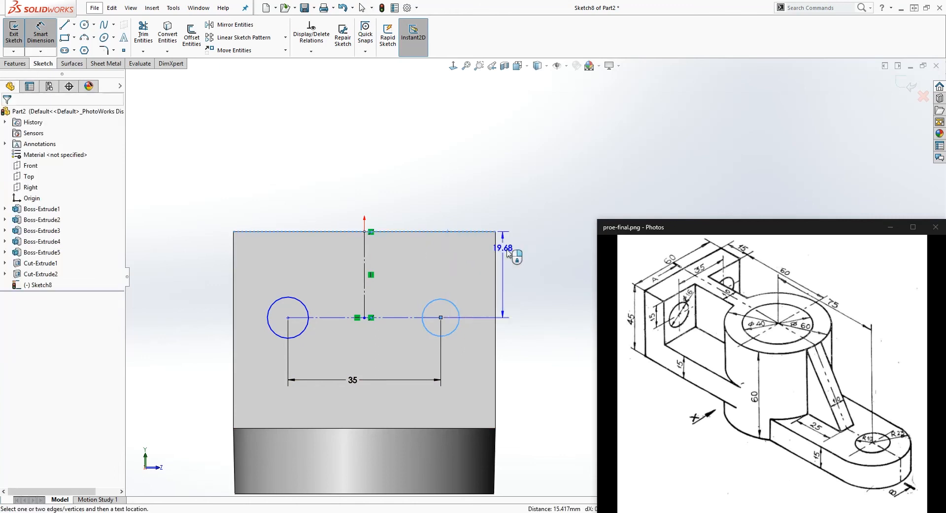
pyautogui.click(533, 271)
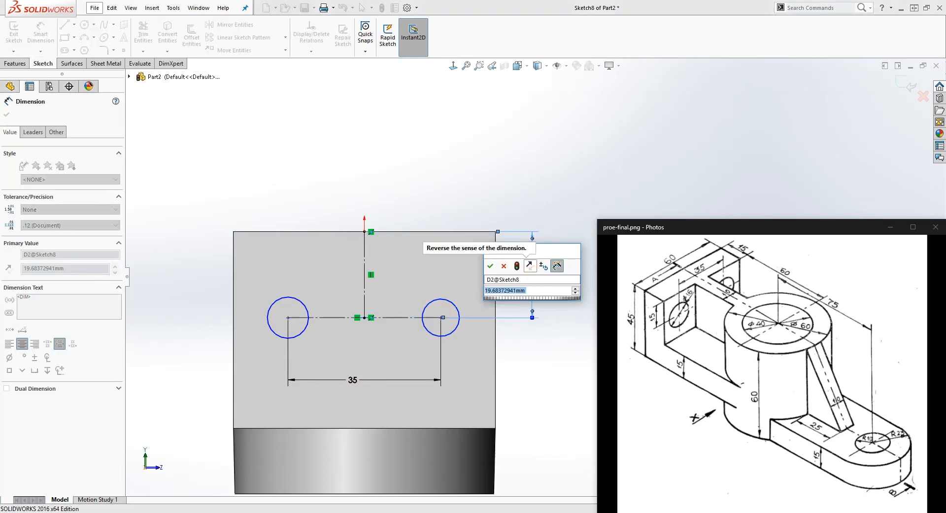
pyautogui.write('15')
pyautogui.press('Return')
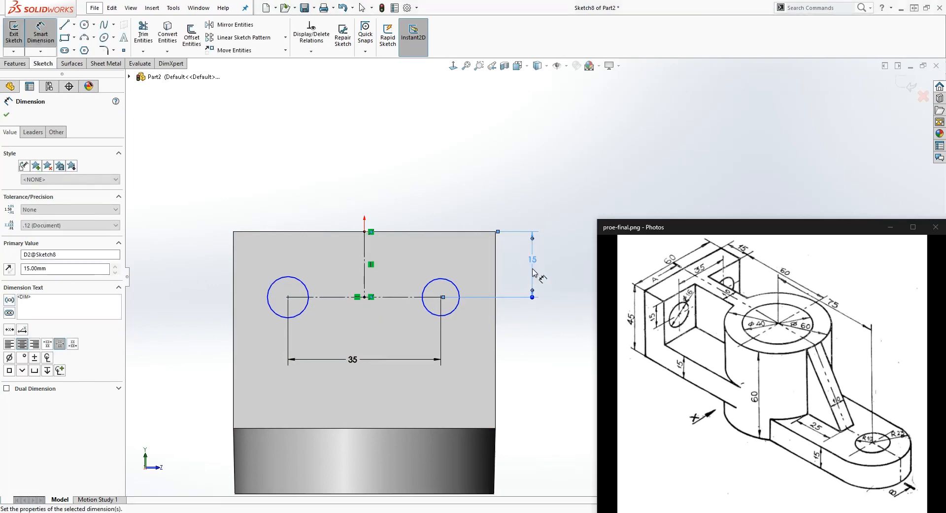
pyautogui.press('Escape')
# Step: Add an Equal relation between the two circles on the end plate
pyautogui.click(431, 314)
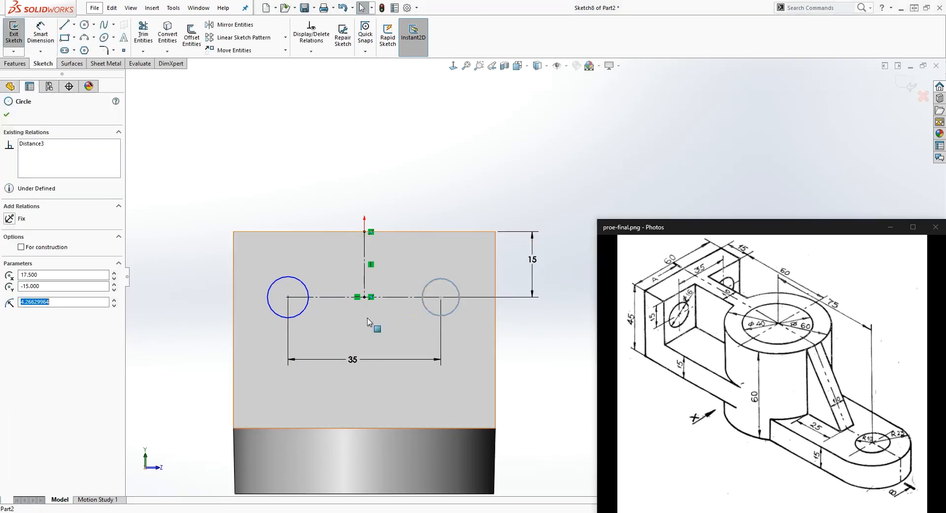
pyautogui.keyDown('ctrl'); pyautogui.click(302, 313); pyautogui.keyUp('ctrl')
pyautogui.click(11, 314)
# Step: Set the diameter of the equal circles on the end plate to 16 mm
pyautogui.click(41, 31)
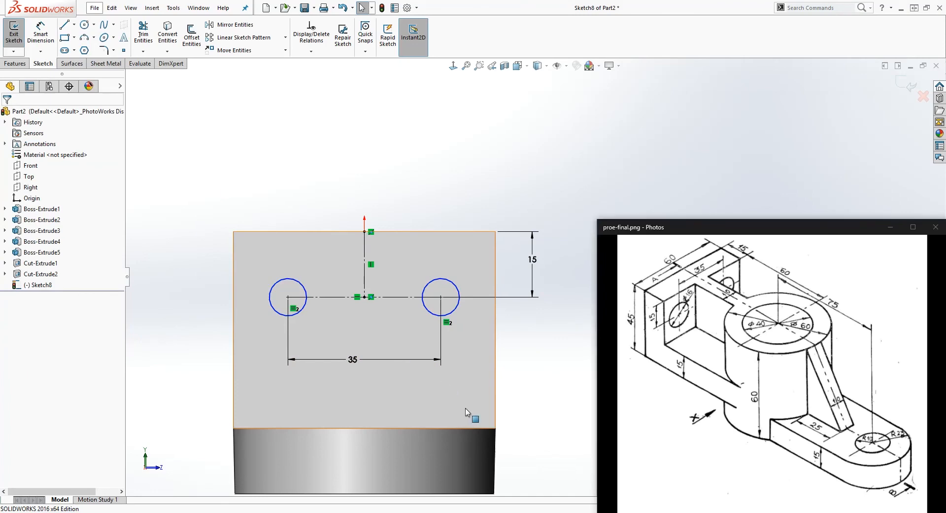
pyautogui.click(453, 313)
pyautogui.click(556, 373)
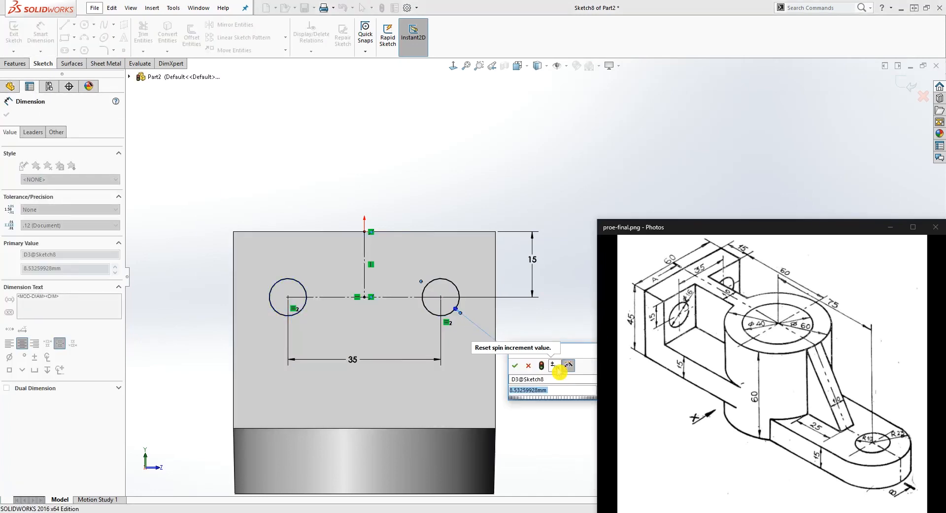
pyautogui.write('16')
pyautogui.press('Return')
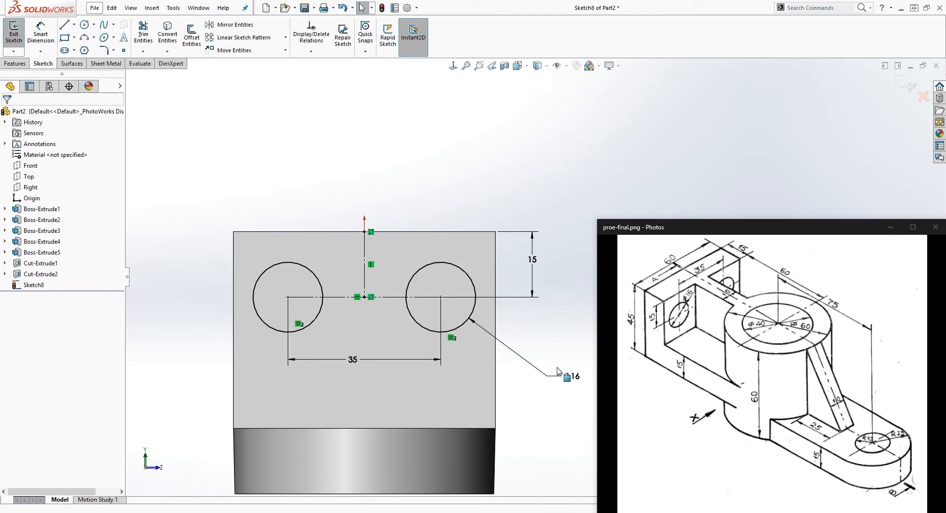
pyautogui.scroll(1, 362, 299)
pyautogui.moveTo(363, 299); pyautogui.dragTo(302, 332, button='middle')
pyautogui.scroll(2, 326, 357)
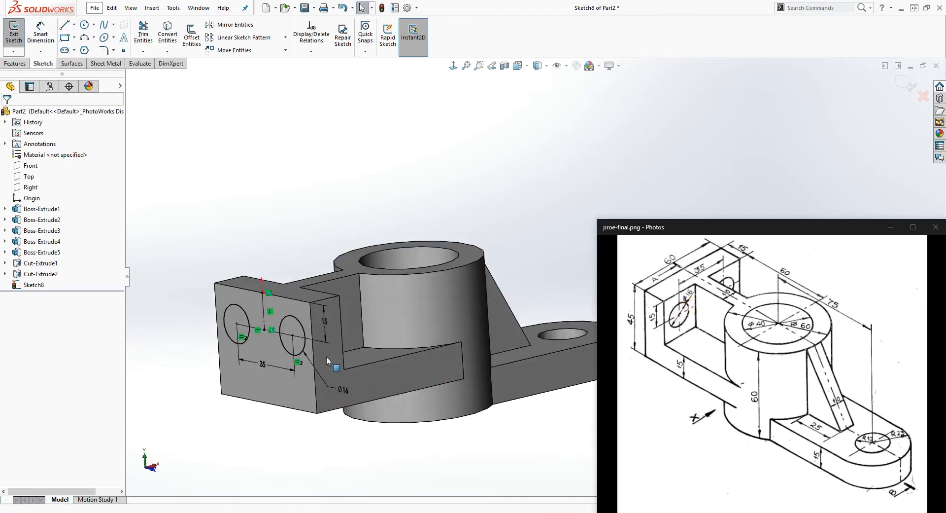
# Step: Cut the two 16 mm circles through the end plate with an Extruded Cut using the Up To Next end condition
pyautogui.click(15, 63)
pyautogui.click(160, 43)
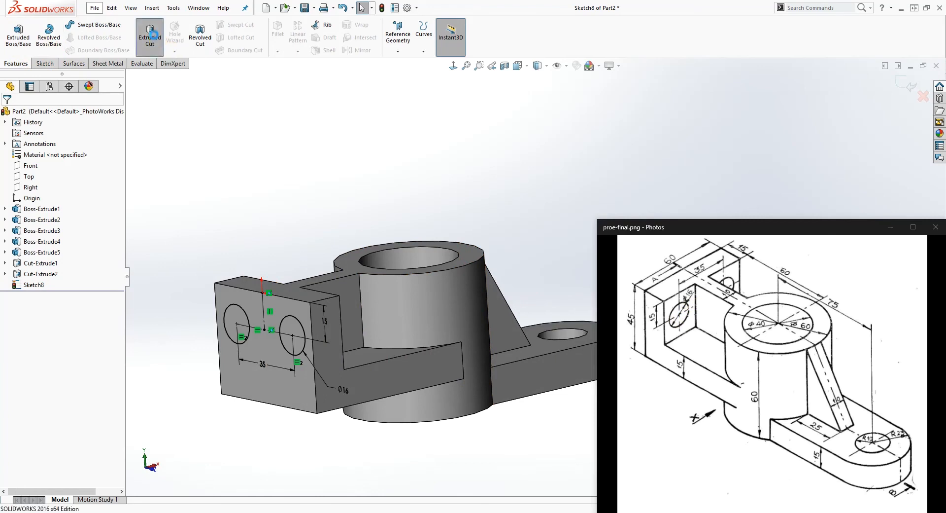
pyautogui.click(61, 174)
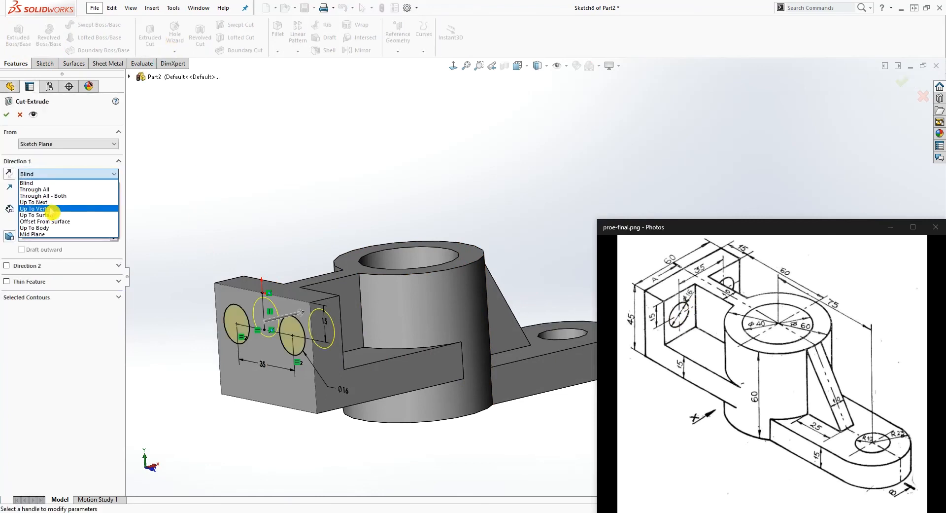
pyautogui.click(53, 206)
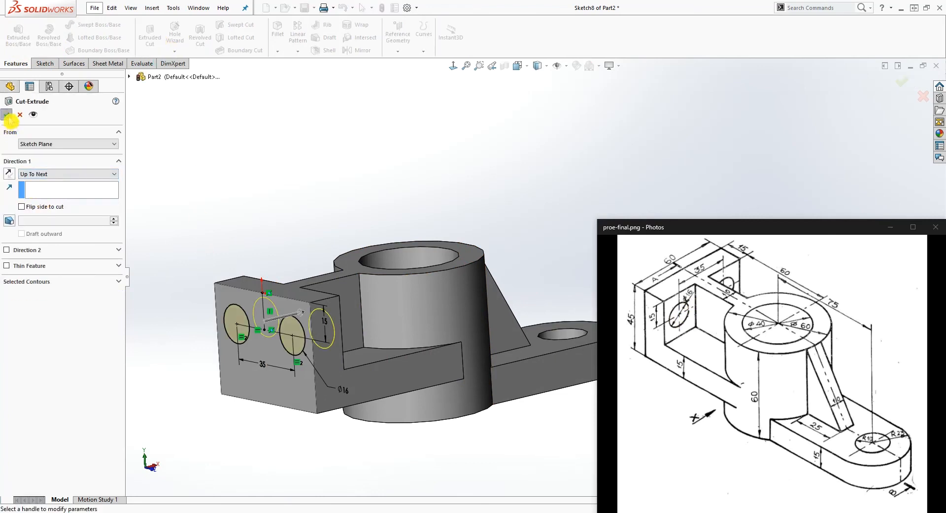
pyautogui.press('Return')
# Step: Examine the bracket from several angles, especially where the rib meets the cylinder's upper edge, and compare it with the reference drawing
pyautogui.scroll(-3, 460, 379)
pyautogui.moveTo(460, 379); pyautogui.dragTo(396, 409, button='middle')
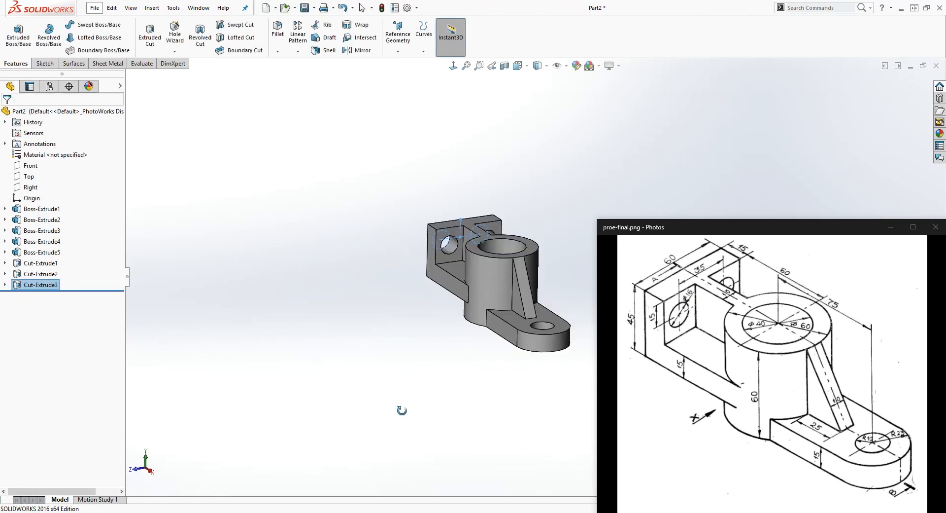
pyautogui.scroll(3, 542, 273)
pyautogui.moveTo(543, 274); pyautogui.dragTo(563, 284, button='middle')
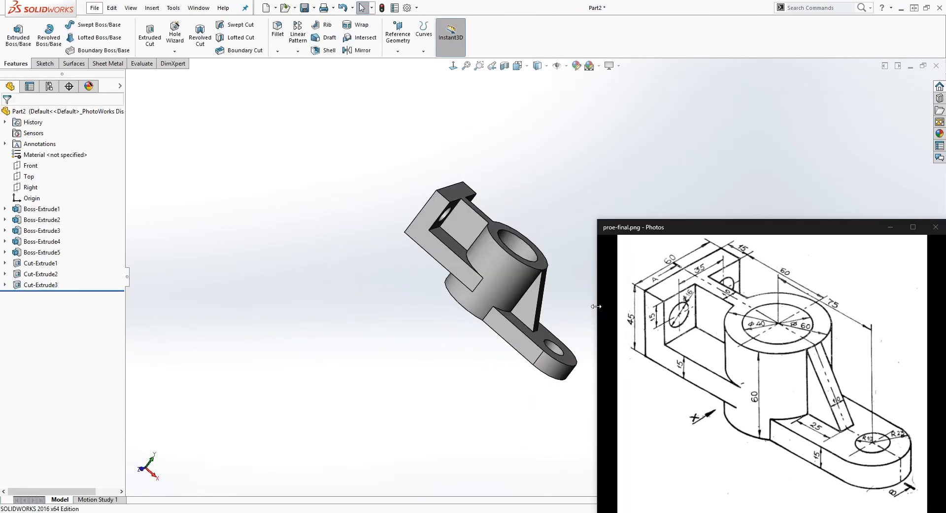
pyautogui.scroll(5, 563, 283)
pyautogui.scroll(3, 552, 315)
pyautogui.scroll(-4, 543, 339)
pyautogui.moveTo(543, 338); pyautogui.dragTo(490, 294, button='middle')
pyautogui.scroll(5, 491, 296)
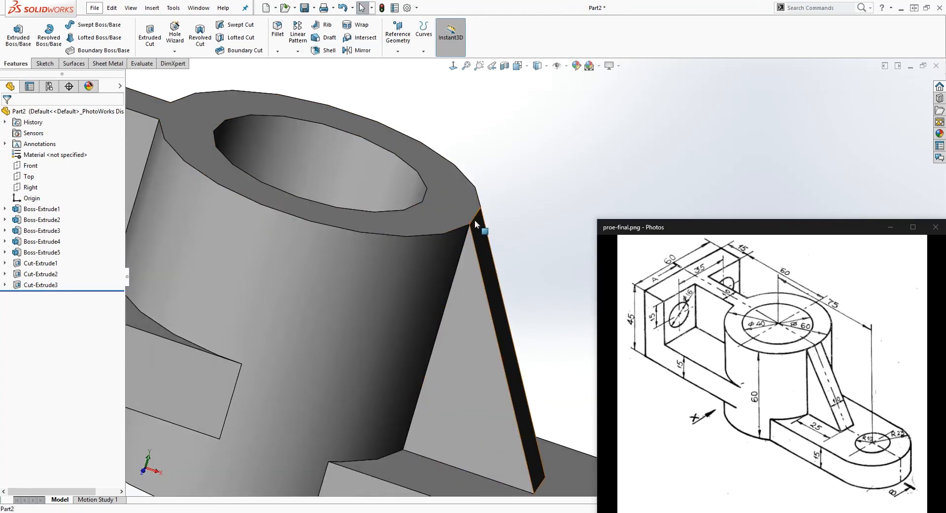
pyautogui.moveTo(490, 228)
pyautogui.mouseDown(button='middle')
pyautogui.moveTo(493, 195)
pyautogui.moveTo(487, 212)
pyautogui.mouseUp(button='middle')
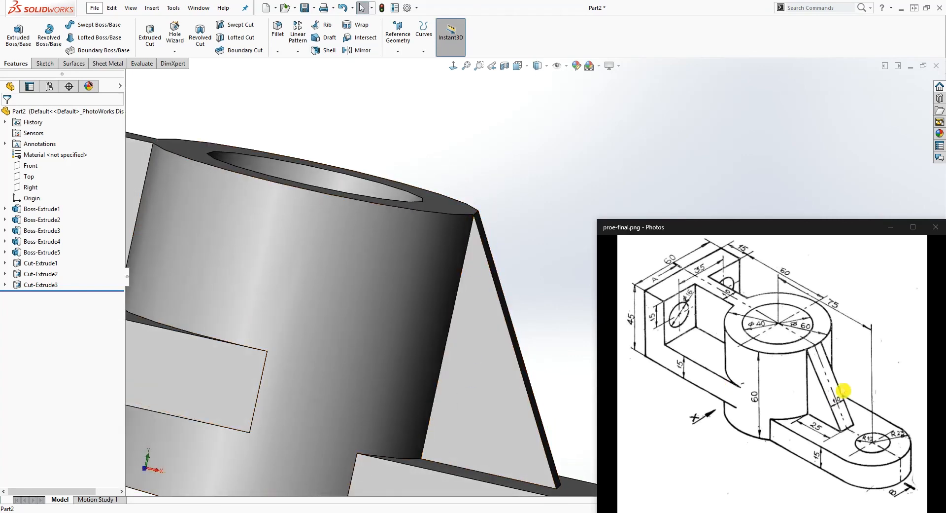
pyautogui.scroll(-3, 385, 271)
pyautogui.moveTo(384, 271); pyautogui.dragTo(512, 283, button='middle')
pyautogui.scroll(-1, 503, 283)
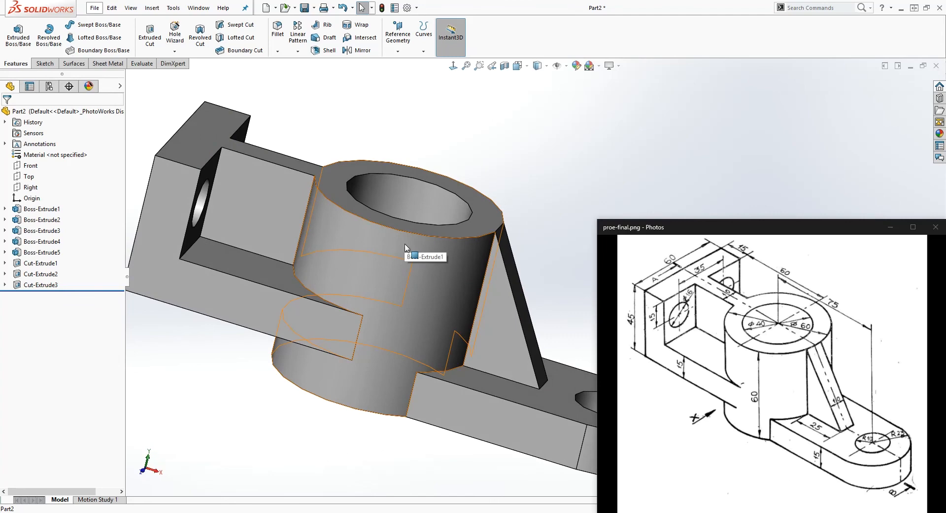